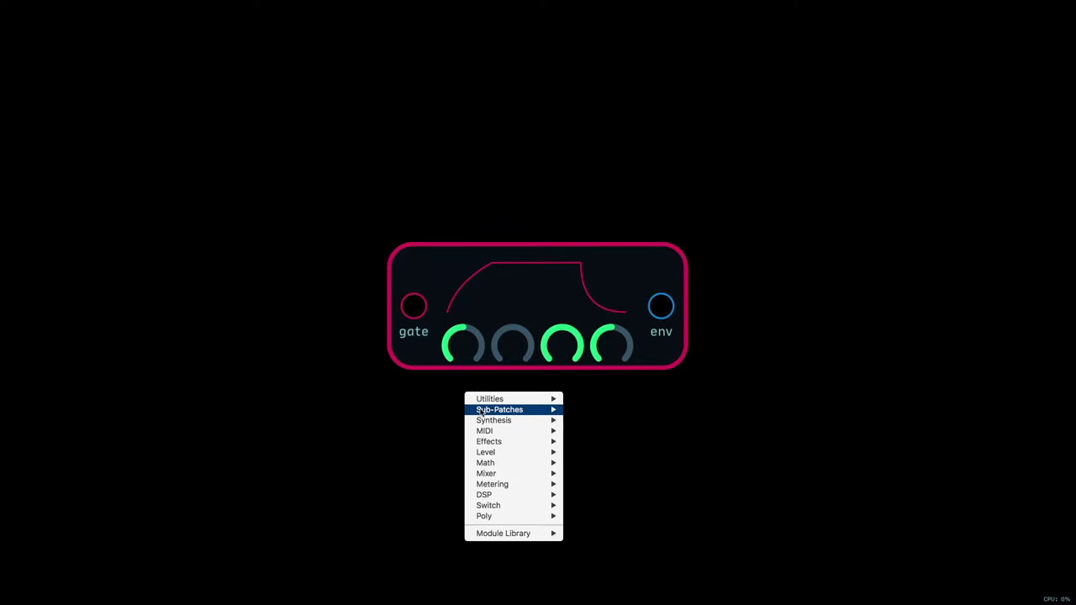
- Add two knobs below the envelope node and connect them to its attack and release inputs
mouse_move(481, 412)
left_click(596, 443)
right_click(506, 449)
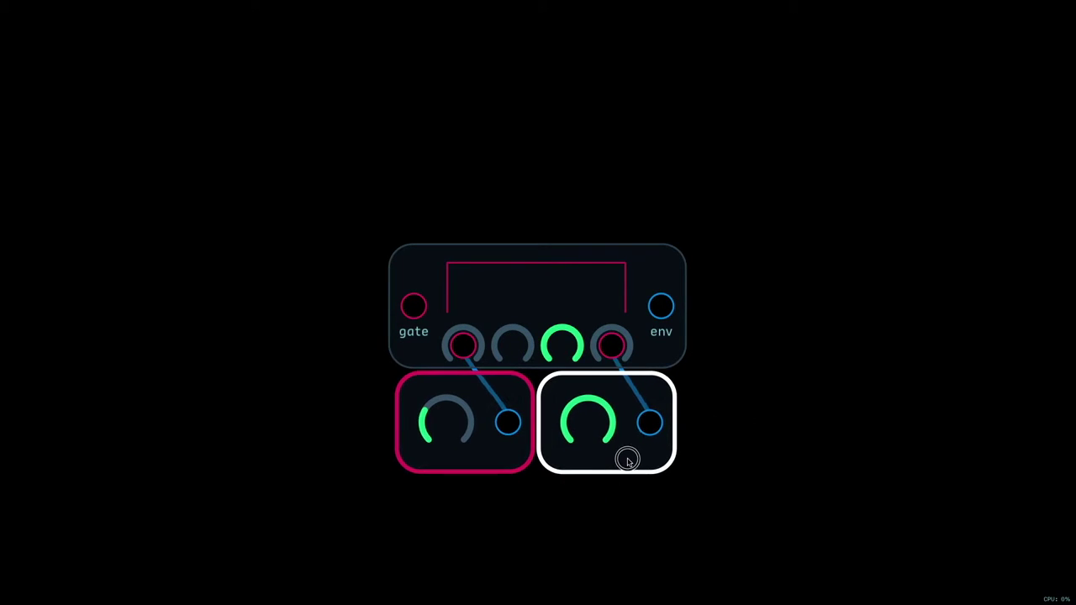
- Add the text labels A and R beneath the attack and release knobs
left_click(776, 465)
right_click(460, 491)
mouse_move(495, 460)
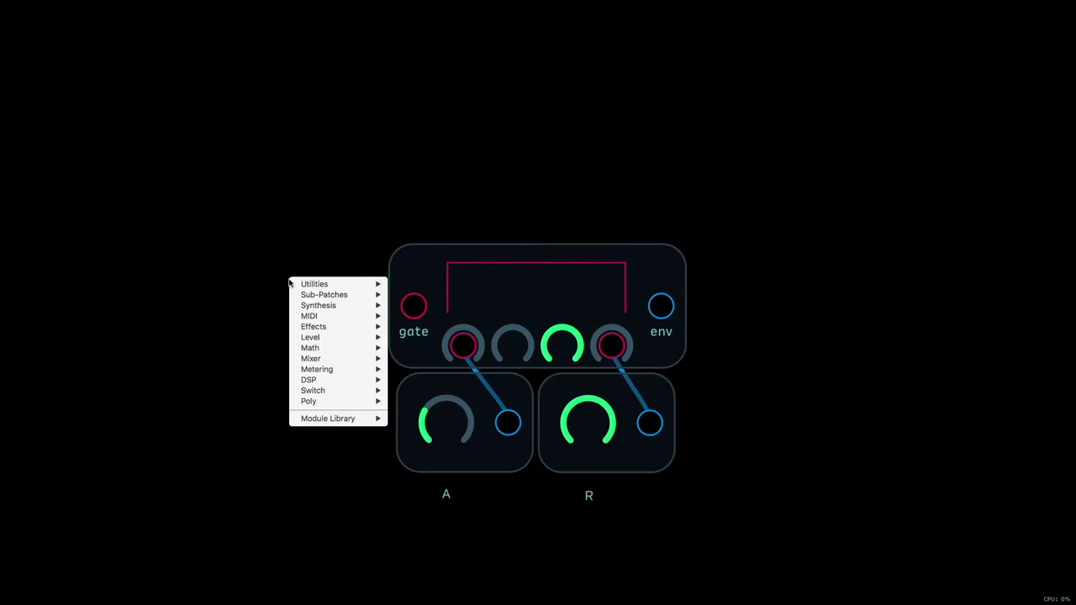
- Add an input node beside the envelope, connect it to the gate and clear the node's name
mouse_move(364, 296)
left_click(412, 306)
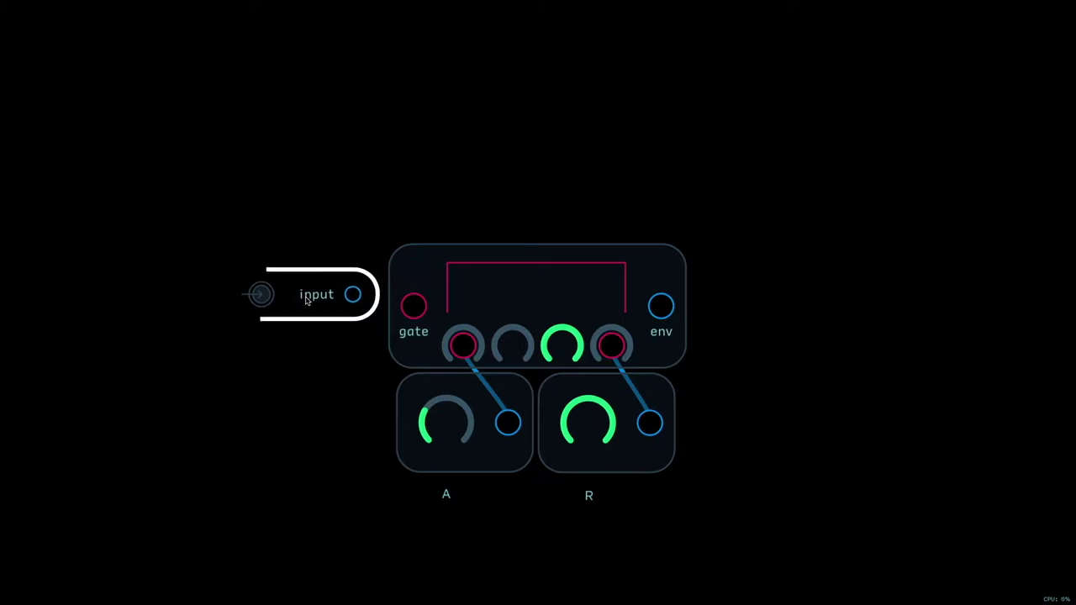
left_click_drag(412, 306, 323, 309)
right_click(316, 312)
left_click(337, 373)
key("BackSpace")
key("Return")
- Add an output node beside the envelope, connect the env output to it and clear the node's name
right_click(730, 304)
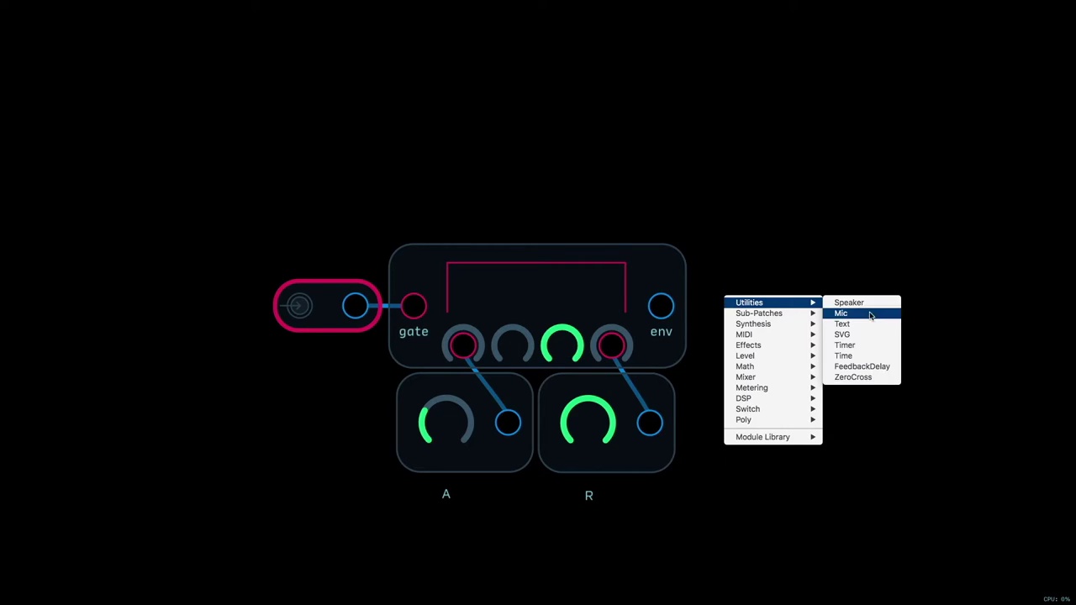
left_click(845, 324)
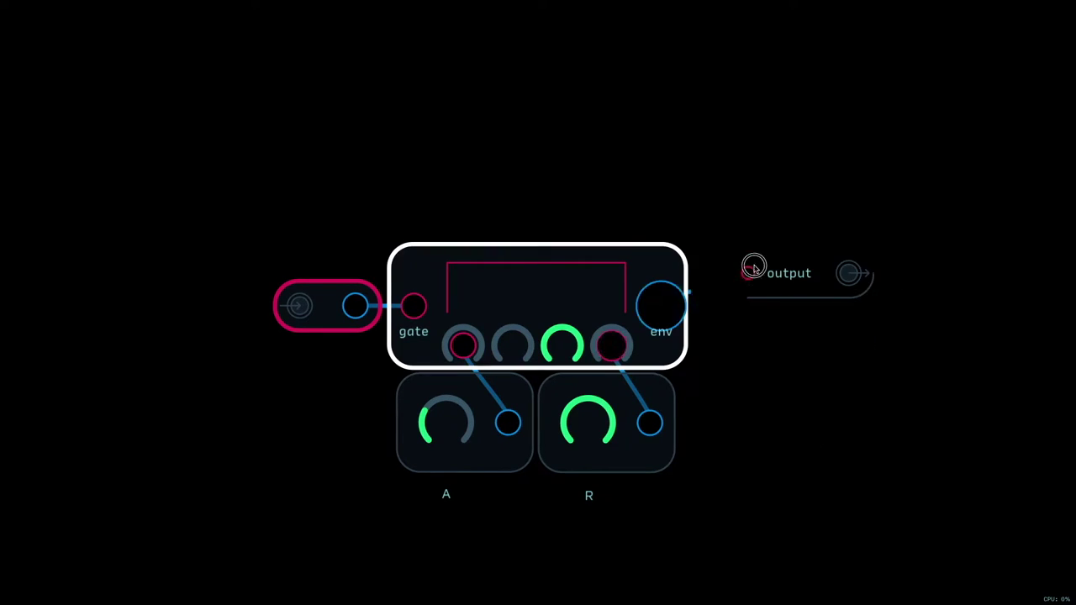
left_click_drag(753, 269, 761, 310)
right_click(786, 310)
left_click(828, 370)
key("Return")
- Duplicate the A label, place the copy beside the input node and change its text to g
left_click(440, 504)
left_click(487, 438)
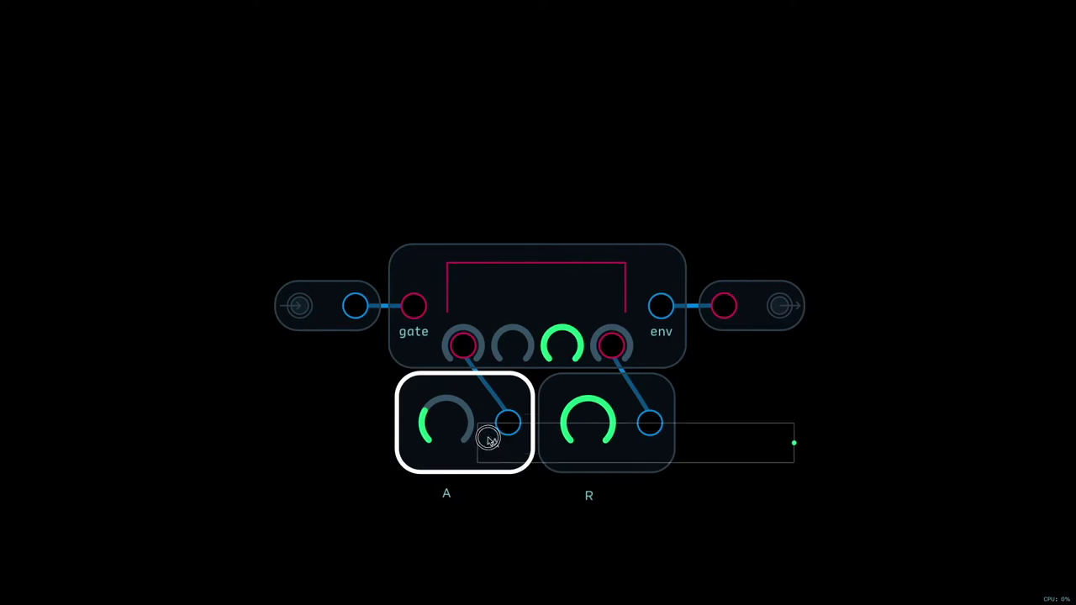
left_click_drag(489, 439, 238, 296)
right_click(240, 300)
left_click(268, 370)
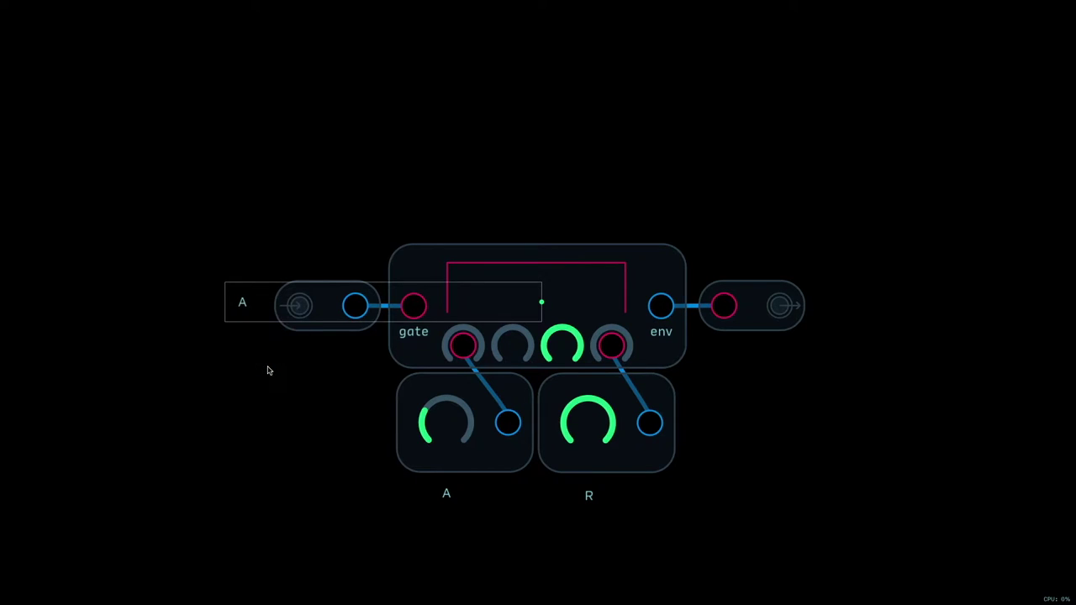
type("g")
key("Return")
- Duplicate the g label, place the copy beside the output node and change its text to e
key("super+d")
left_click_drag(287, 260, 821, 307)
right_click(821, 307)
left_click(840, 383)
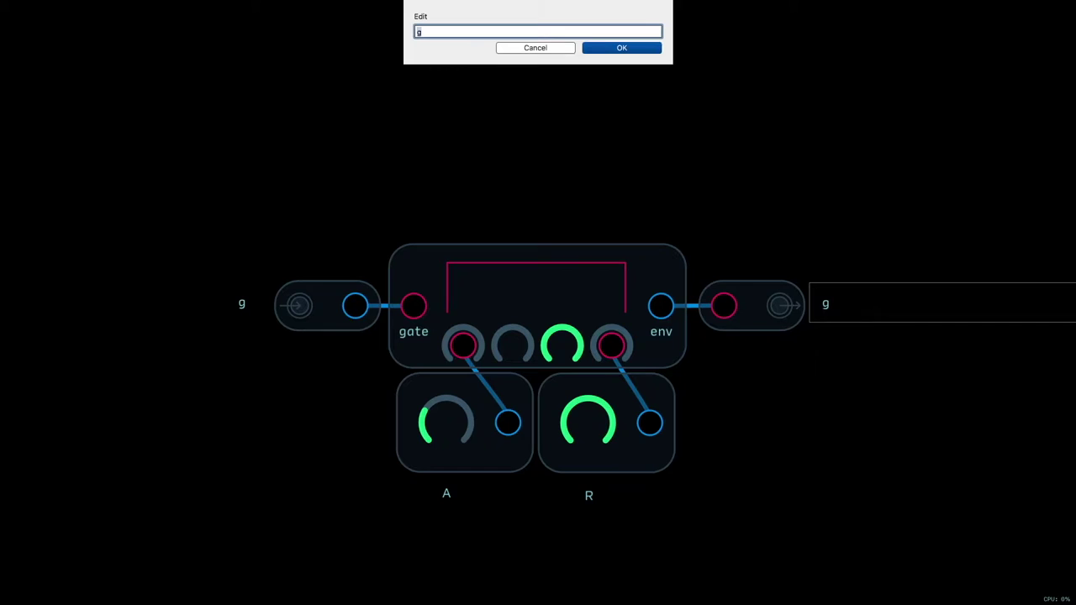
key("Return")
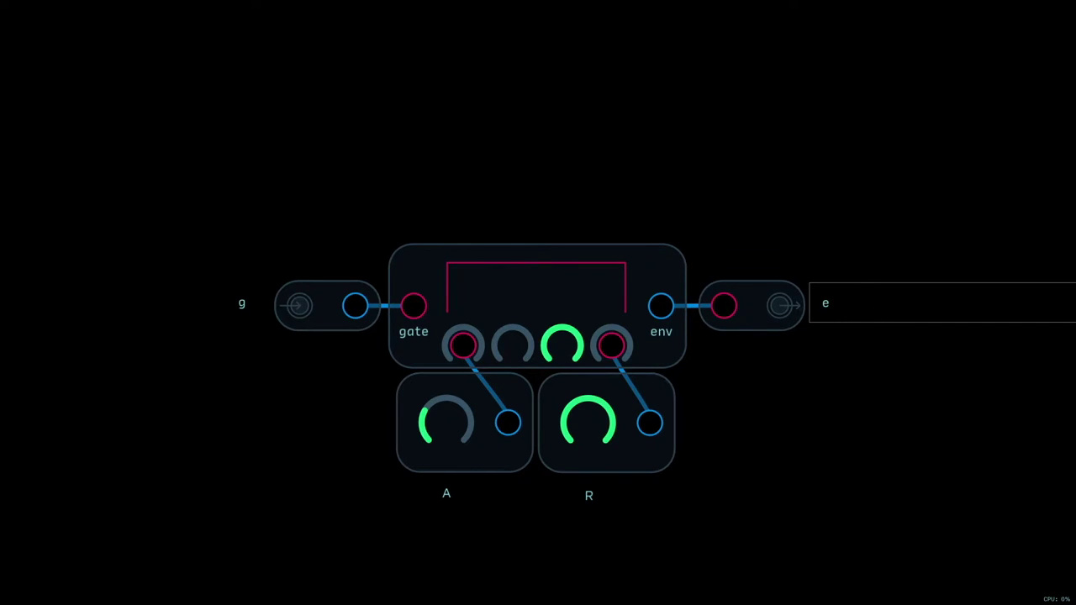
- Add a Light node above the input node, feed it from the gate input and expose it
right_click(317, 238)
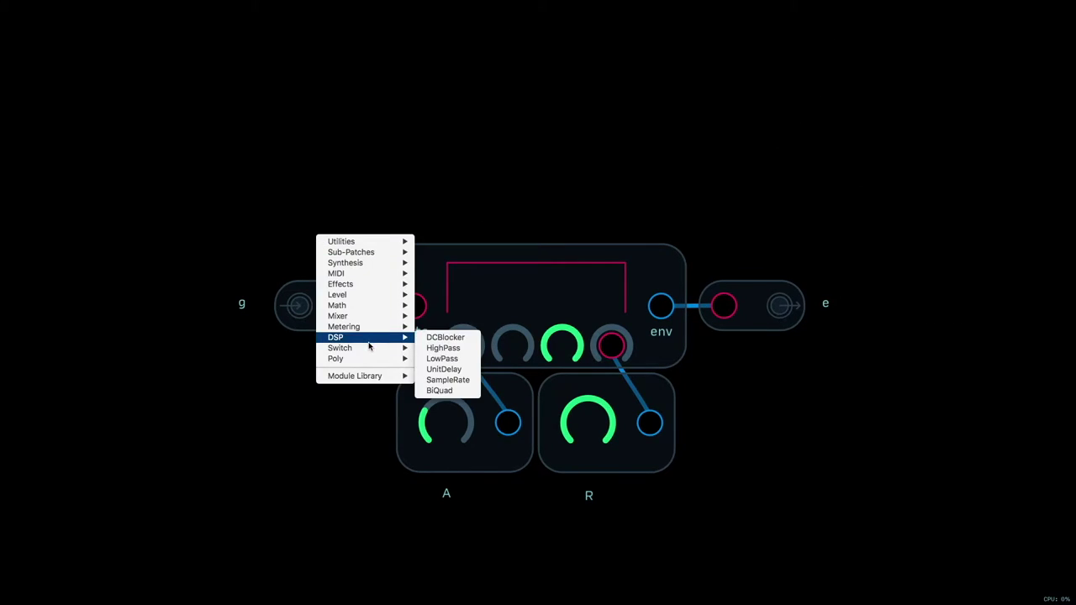
mouse_move(373, 333)
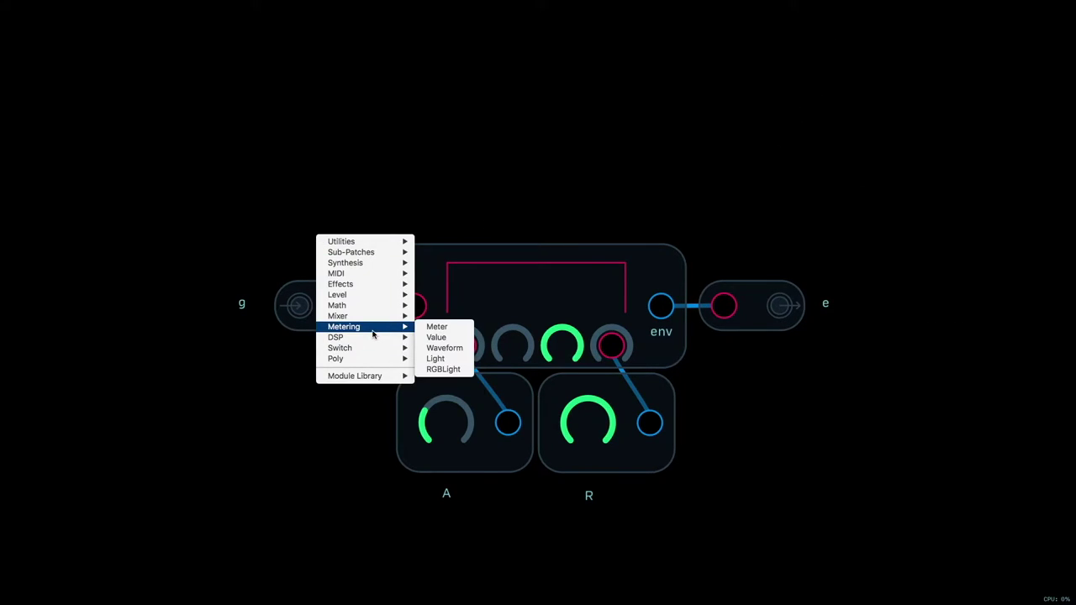
left_click(427, 359)
left_click_drag(358, 306, 340, 211)
left_click_drag(386, 209, 353, 249)
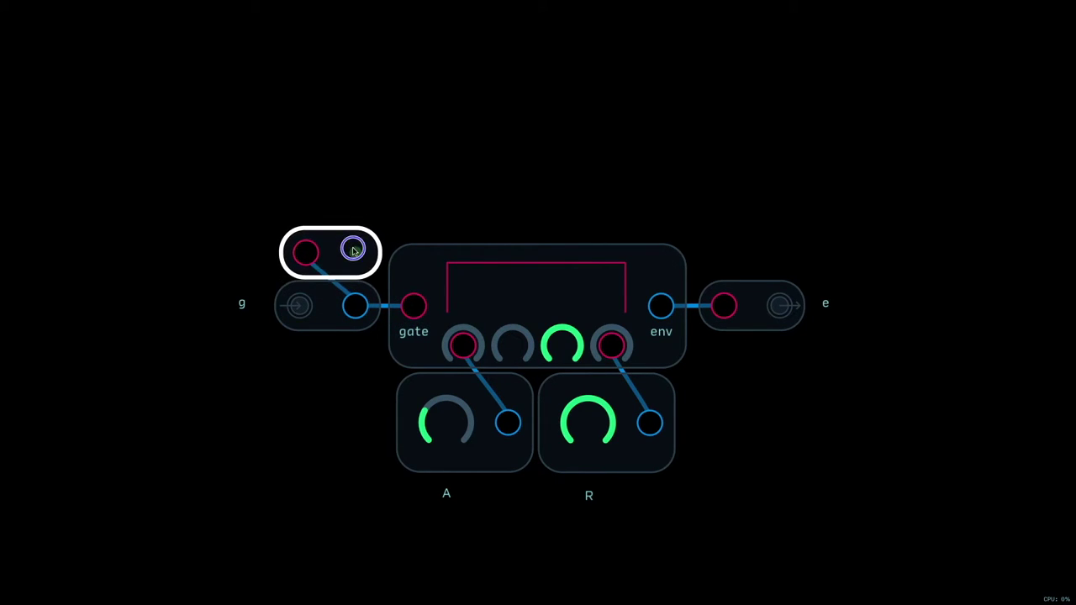
right_click(353, 246)
left_click(366, 307)
- Add an RGBLight node above the output node and connect the envelope's env output to its r input
right_click(730, 246)
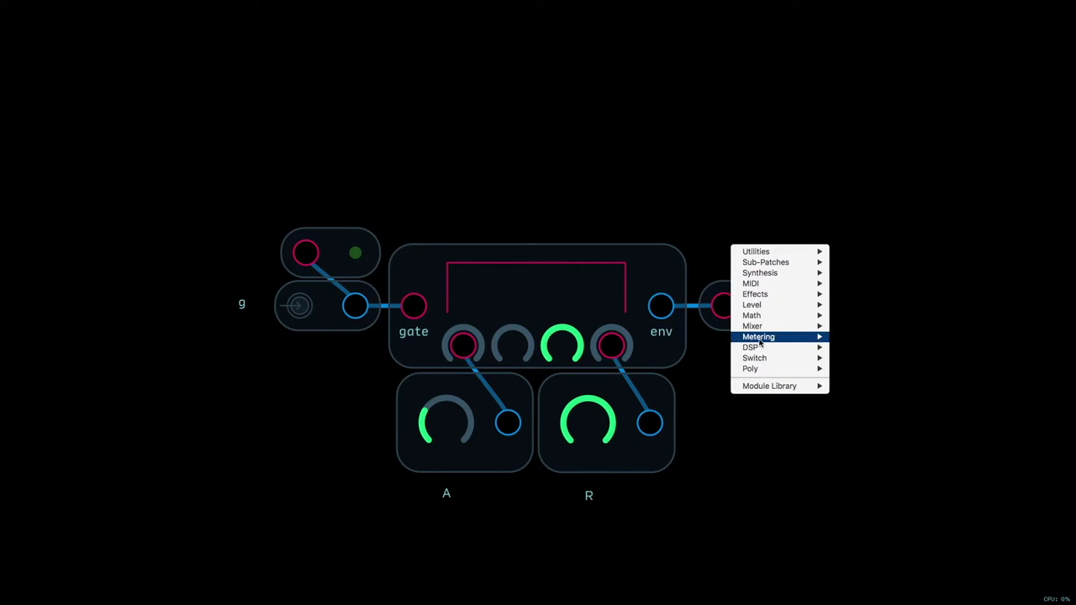
mouse_move(759, 339)
left_click(845, 379)
left_click_drag(660, 305, 756, 144)
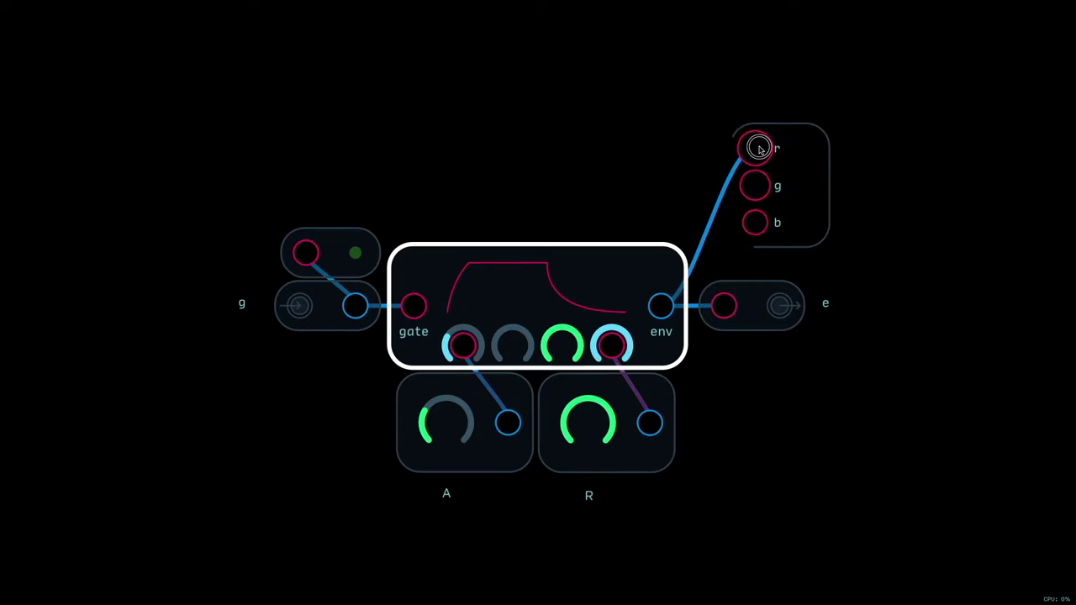
left_click_drag(772, 186, 746, 216)
- Set the RGB light's g input to the expression 1 and expose the light
double_click(733, 215)
type("1")
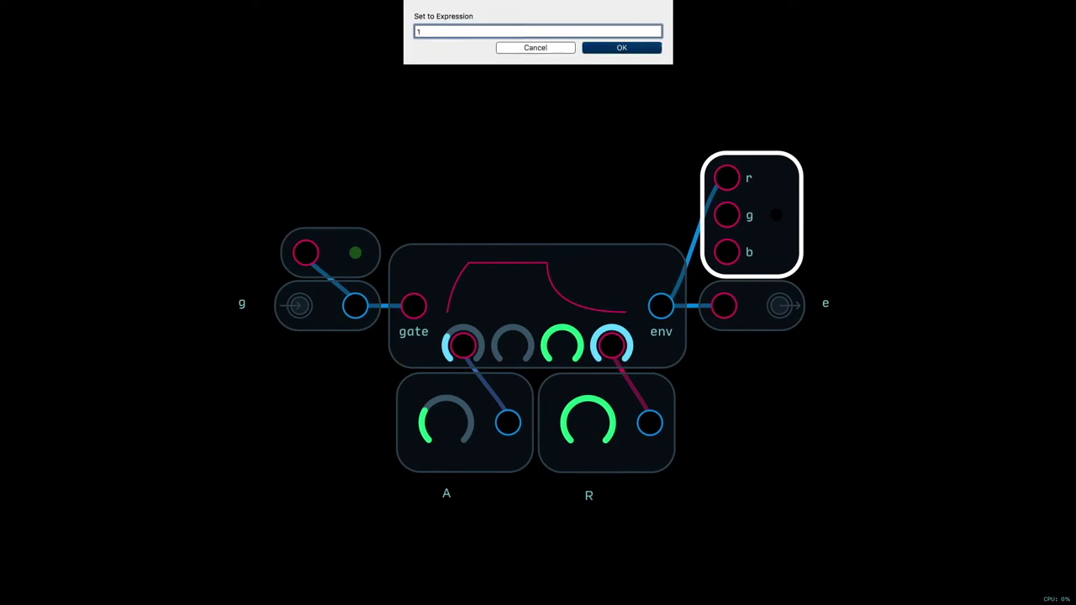
key("Return")
right_click(773, 188)
left_click(787, 249)
left_click(782, 231)
right_click(781, 231)
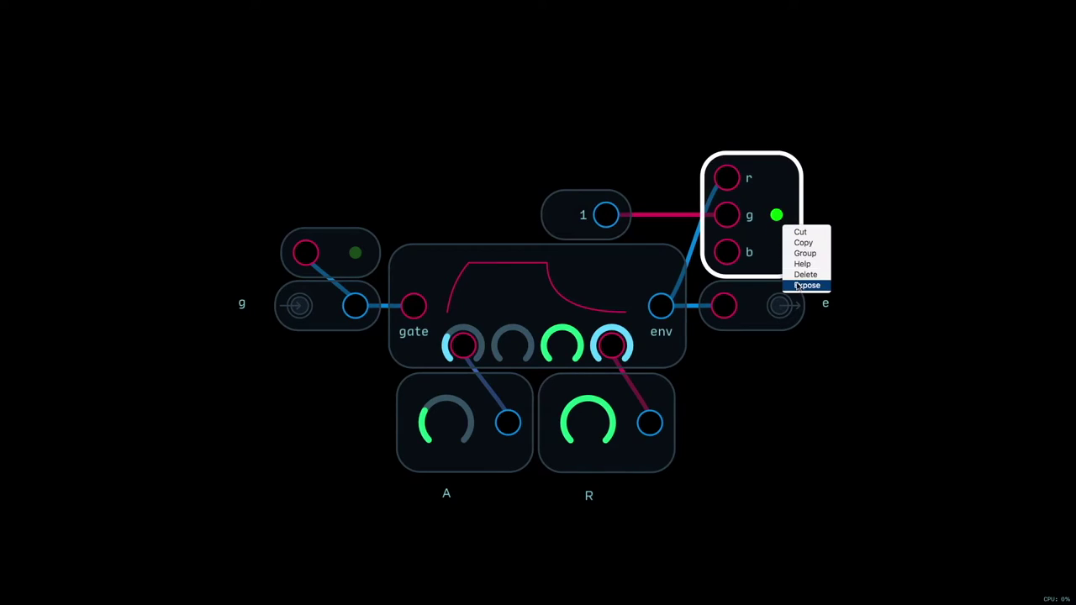
left_click(871, 240)
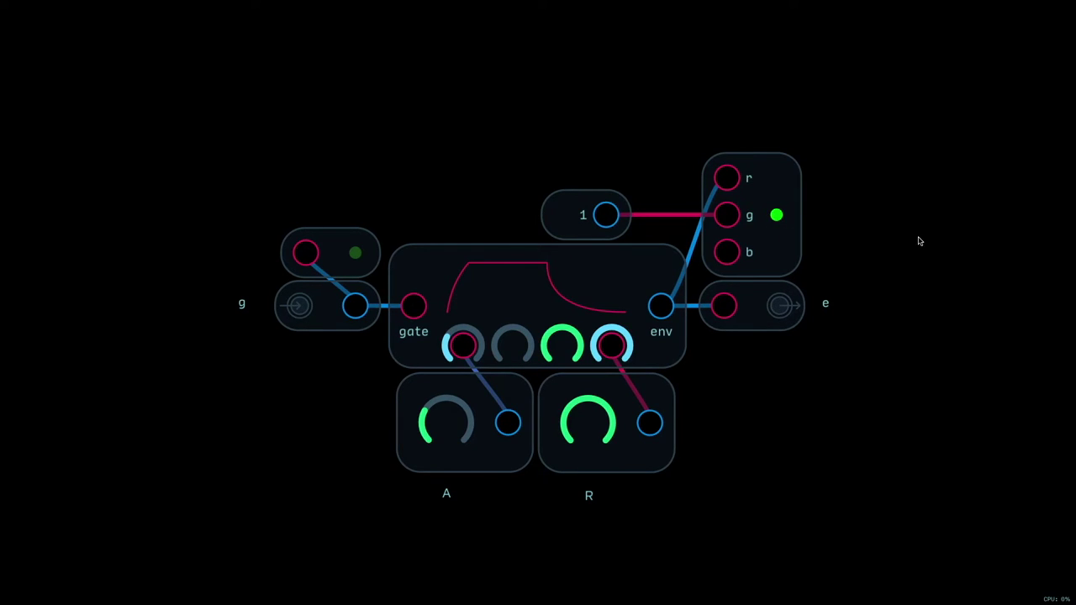
- Duplicate the g label, change the copy's text to AR Env and place it above the envelope node
left_click_drag(233, 311, 492, 101)
right_click(503, 120)
left_click(531, 190)
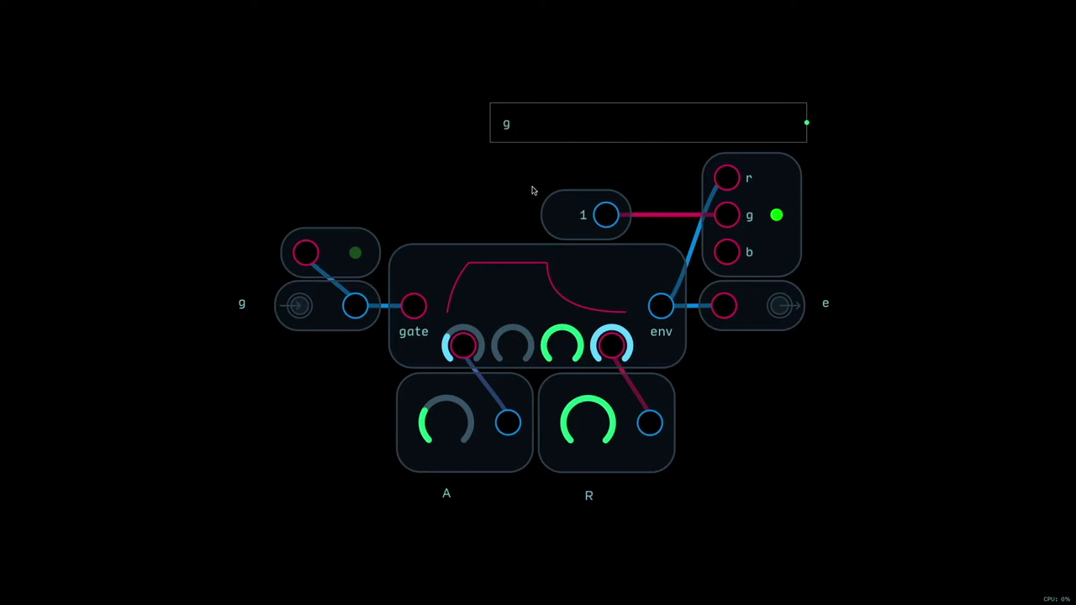
type("AR Env")
key("Return")
left_click_drag(531, 117, 533, 146)
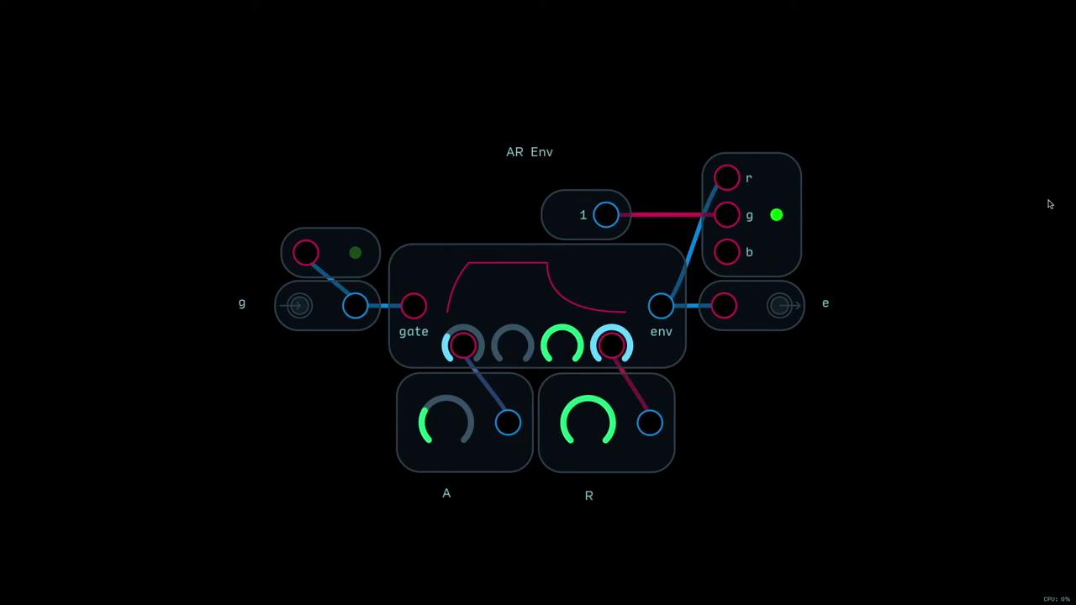
- Leave the sub-patch and arrange its front with the AR Env title between the input and output sockets and the A label inside the first knob
double_click(1016, 259)
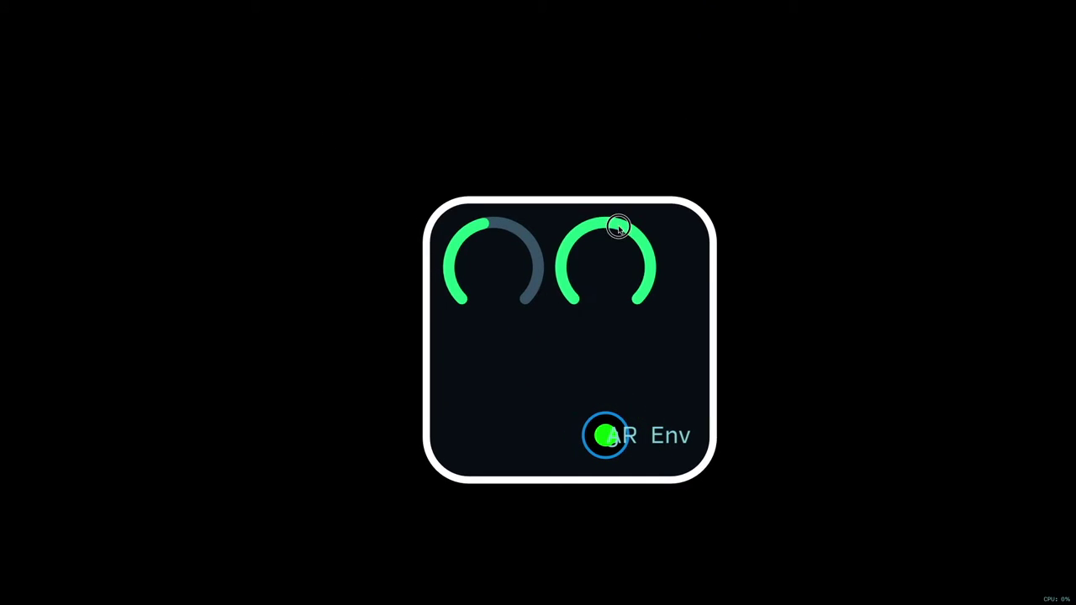
left_click_drag(612, 419, 467, 161)
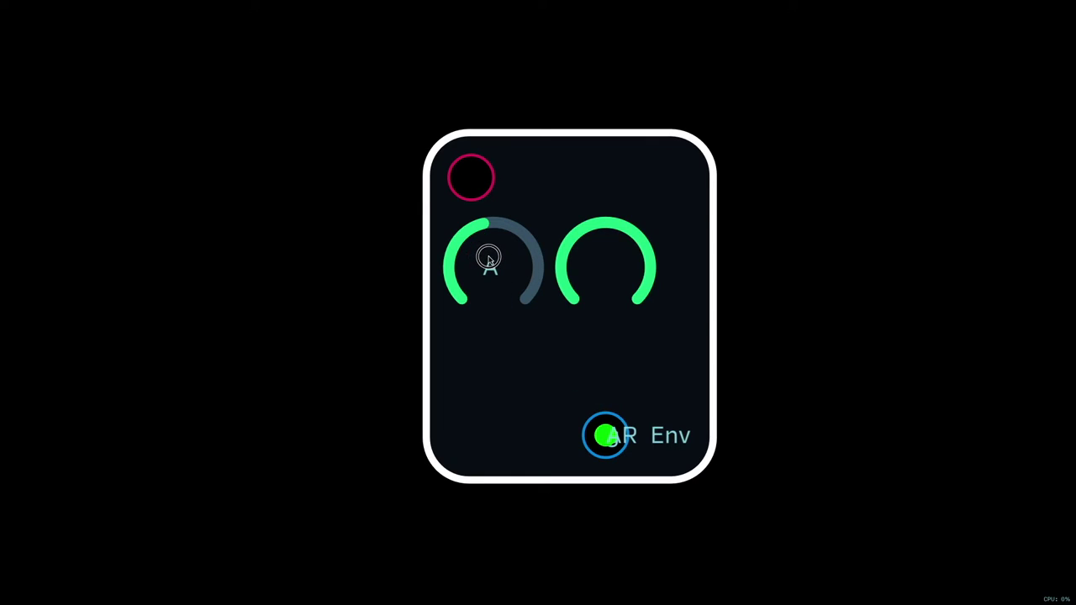
left_click_drag(623, 436, 532, 177)
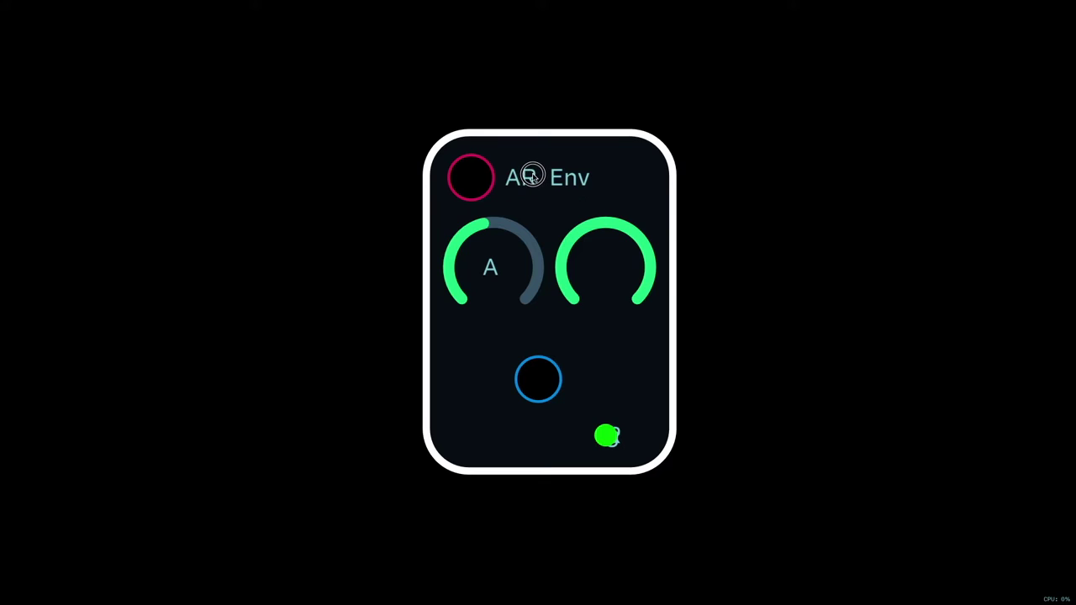
left_click_drag(545, 367, 636, 177)
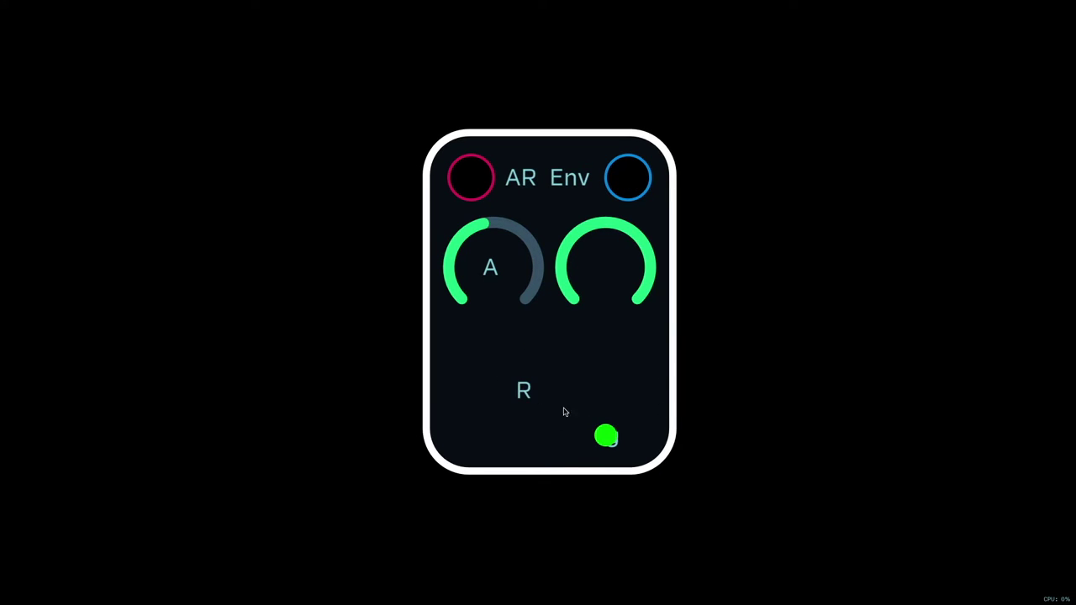
- Place the g label and light on the input socket, the e label and RGB light on the output socket, and R inside the second knob
left_click_drag(583, 351, 459, 171)
left_click_drag(606, 435, 554, 182)
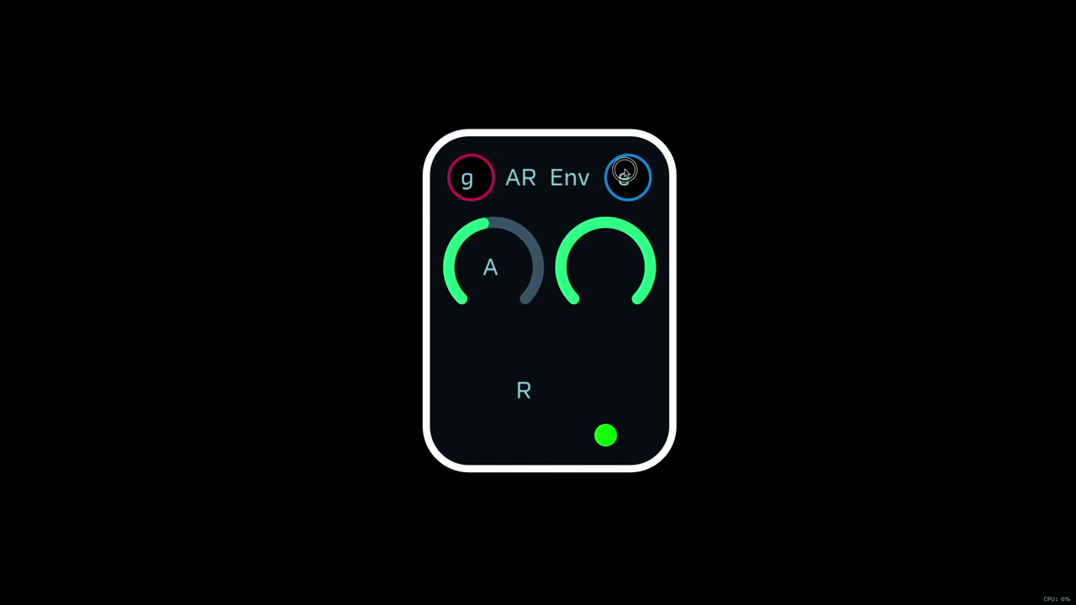
left_click_drag(609, 282, 448, 175)
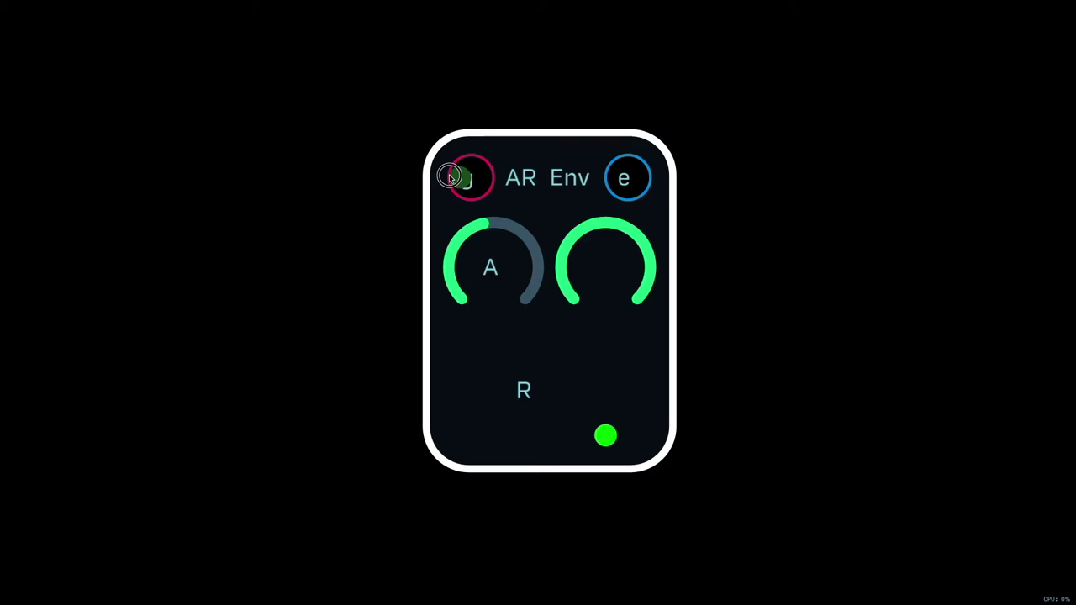
left_click_drag(611, 441, 620, 175)
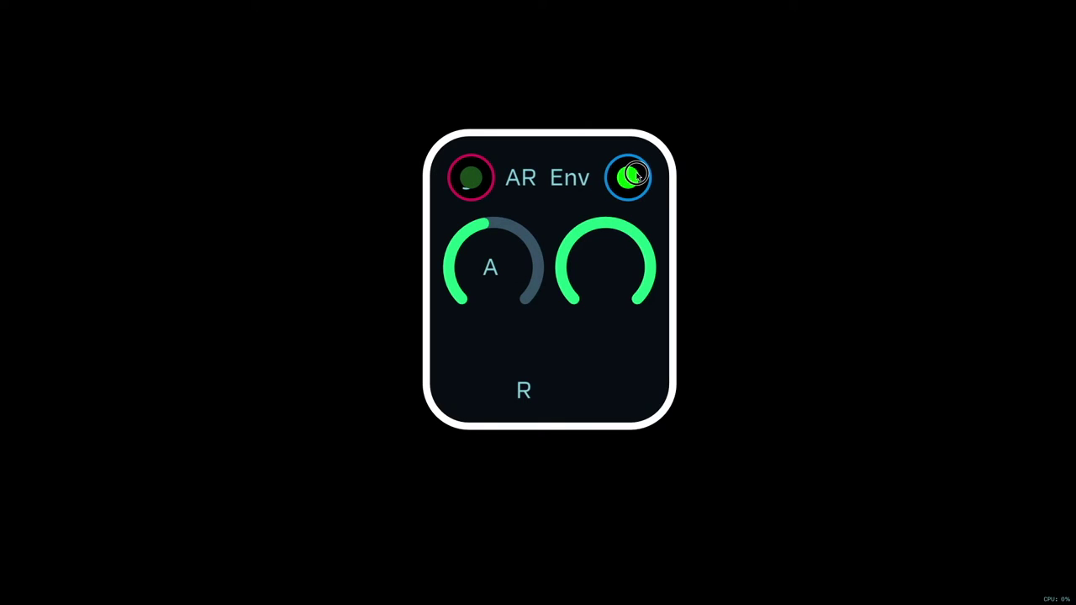
left_click_drag(522, 395, 610, 264)
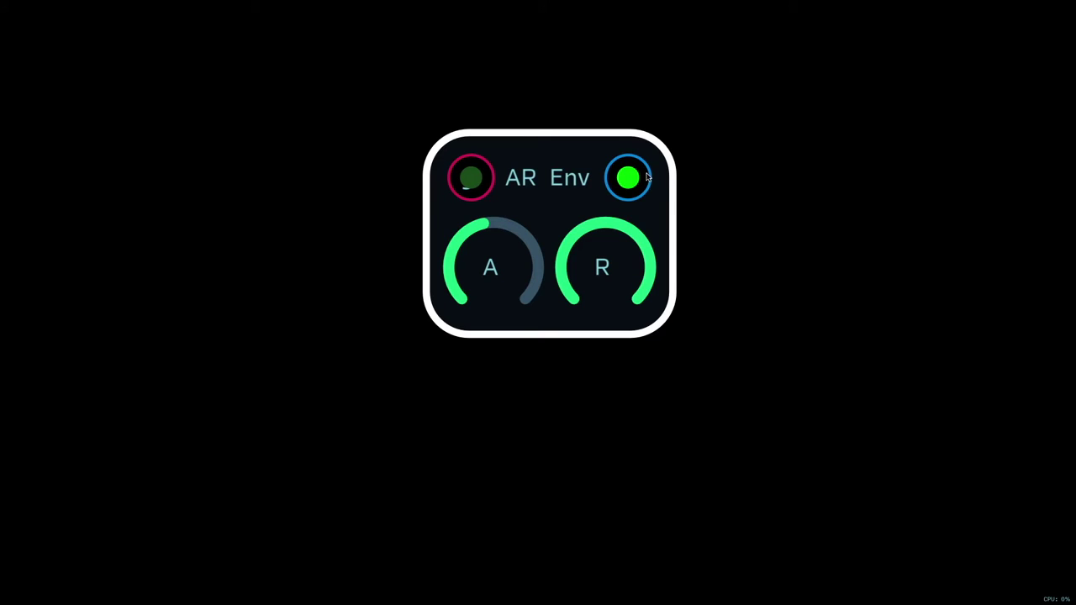
- Reopen the sub-patch, cut and paste the g label to bring it in front of the light, and place it beside the input node
left_click(267, 363)
left_click(314, 116)
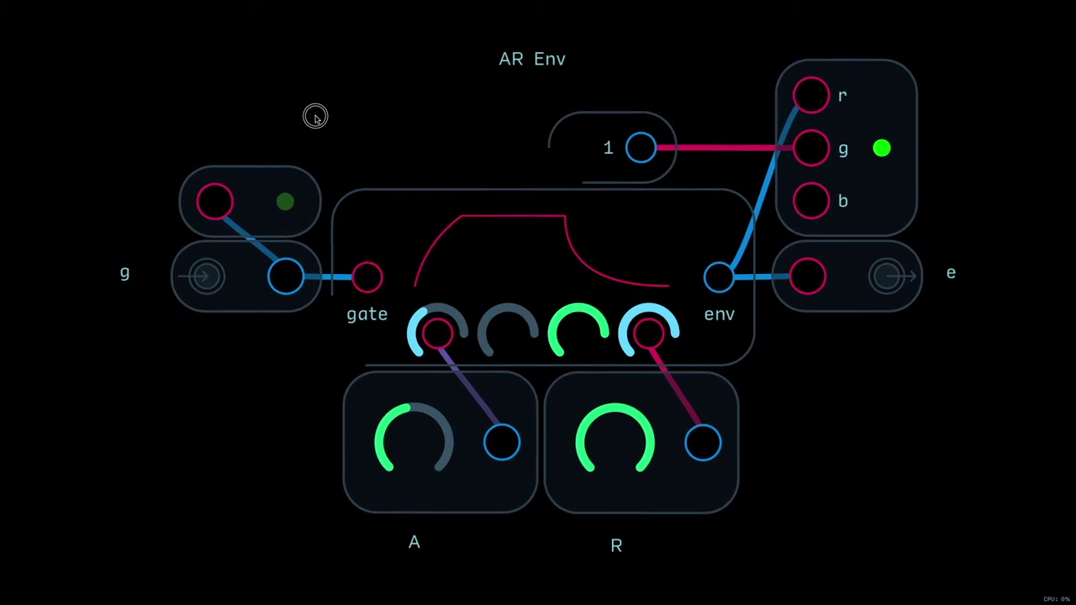
left_click_drag(116, 228, 114, 312)
key("super+x")
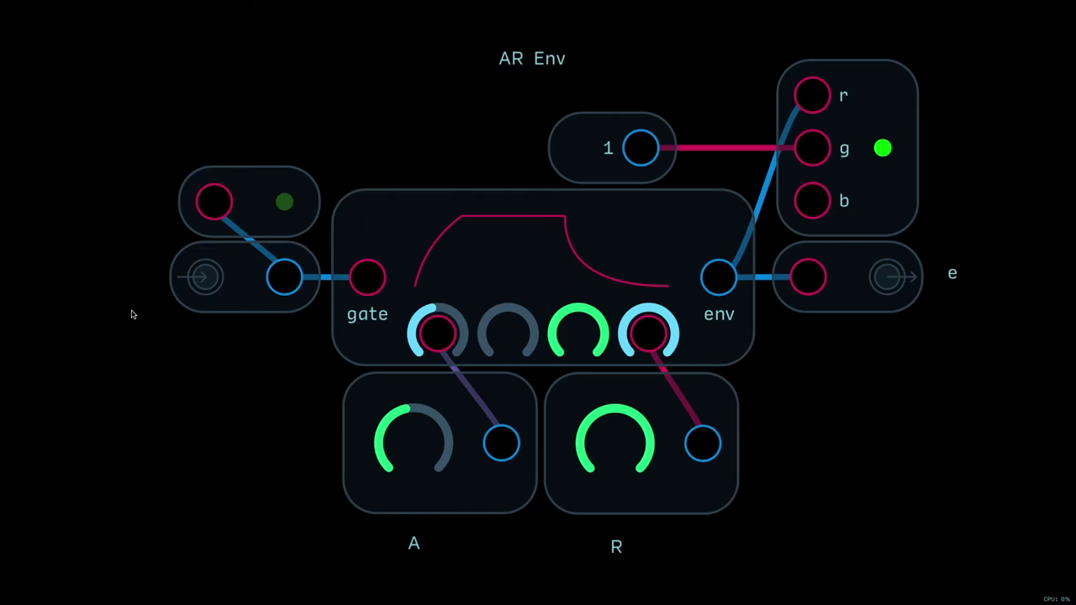
key("super+v")
left_click_drag(194, 205, 132, 277)
- Cut and paste the e label, place it beside the output node and leave the sub-patch
left_click_drag(984, 236, 952, 291)
key("super+x")
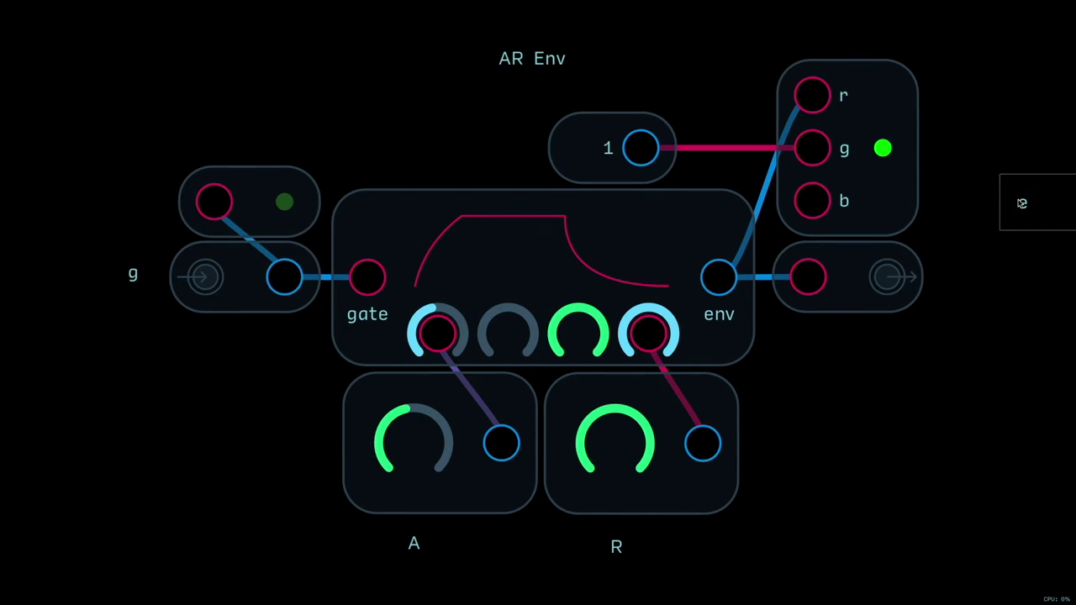
left_click_drag(1018, 200, 946, 273)
double_click(1000, 169)
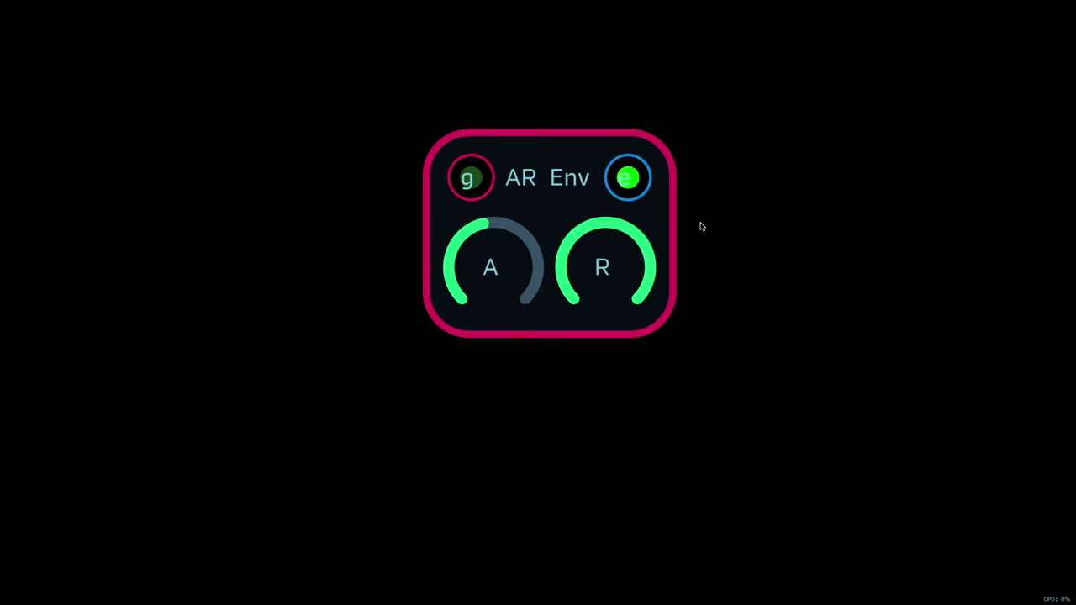
- Delete the constant 1 node feeding the RGB light's g input inside the sub-patch and return to the AR Env module's front
left_click(645, 207)
double_click(656, 216)
left_click(631, 100)
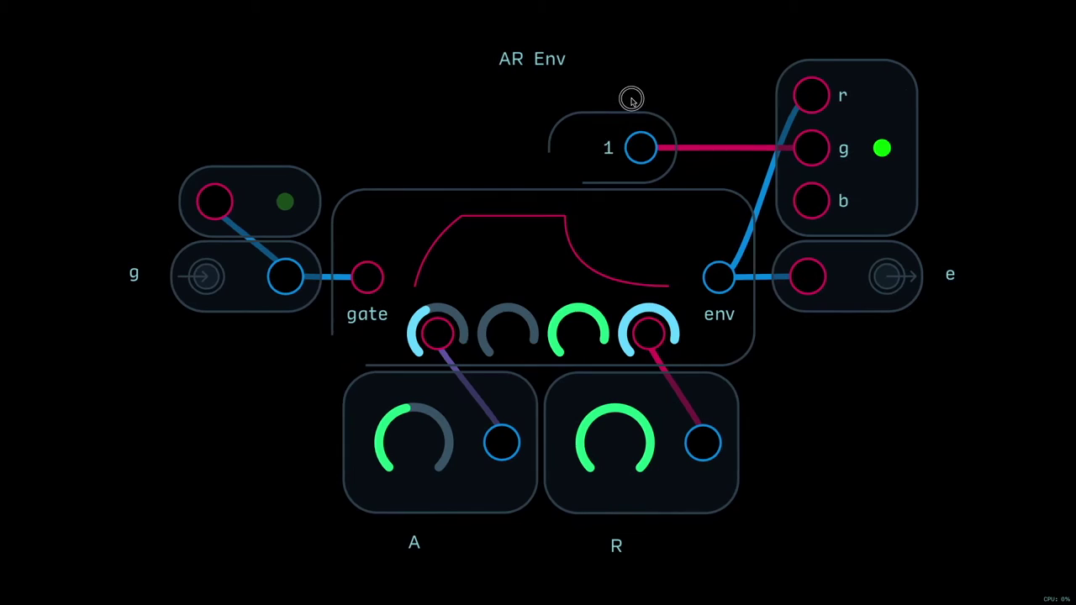
left_click_drag(631, 100, 662, 114)
key("Delete")
double_click(785, 318)
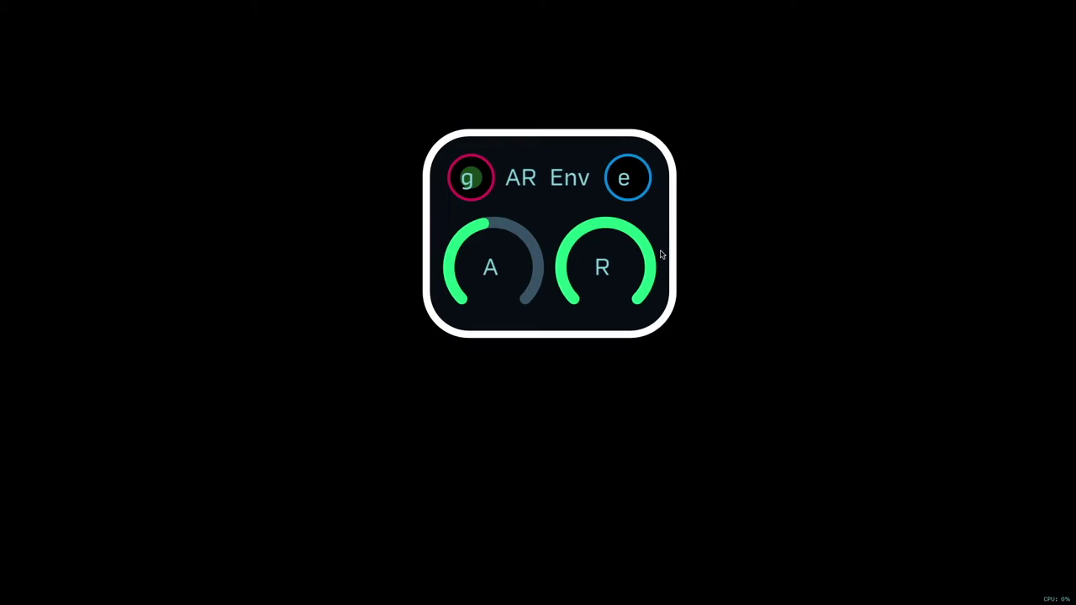
right_click(660, 223)
left_click(684, 290)
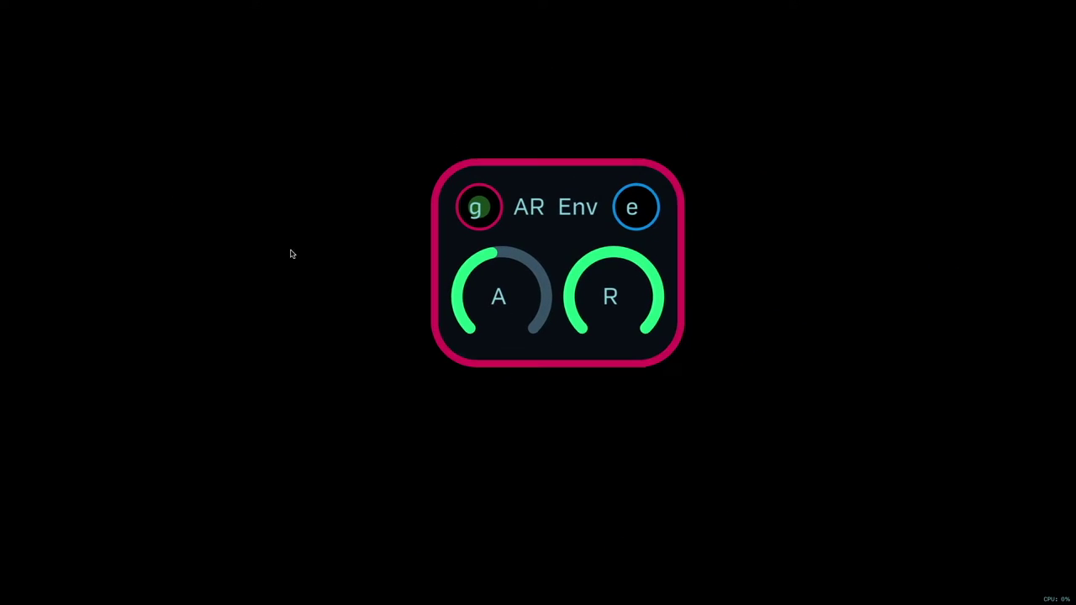
- Connect a MIDI Trigger node to the AR Env module's g input and add a Waveform meter for its e output
right_click(272, 214)
mouse_move(296, 242)
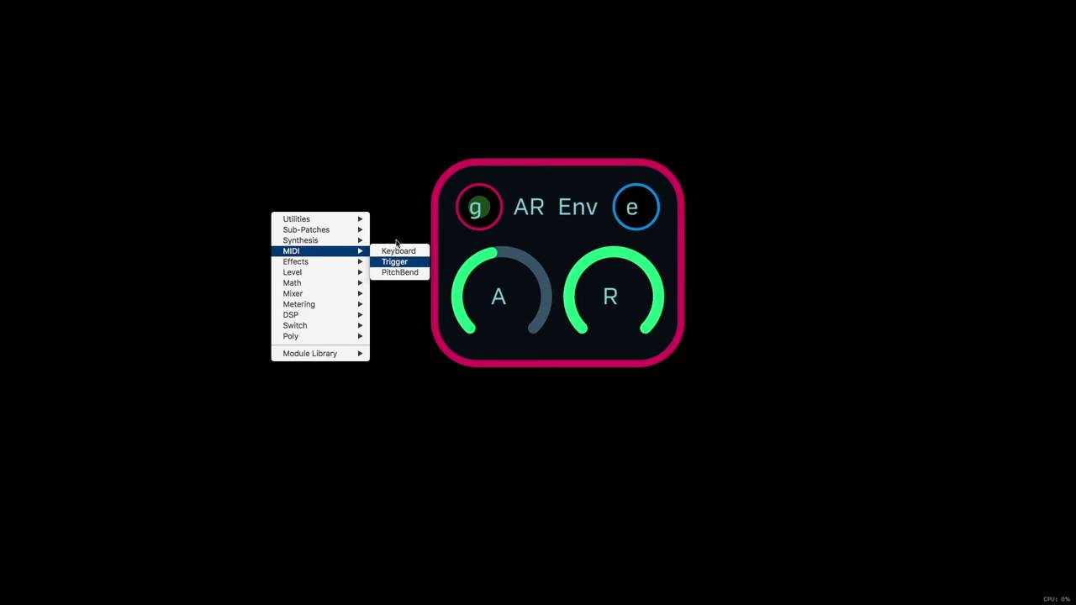
left_click(394, 261)
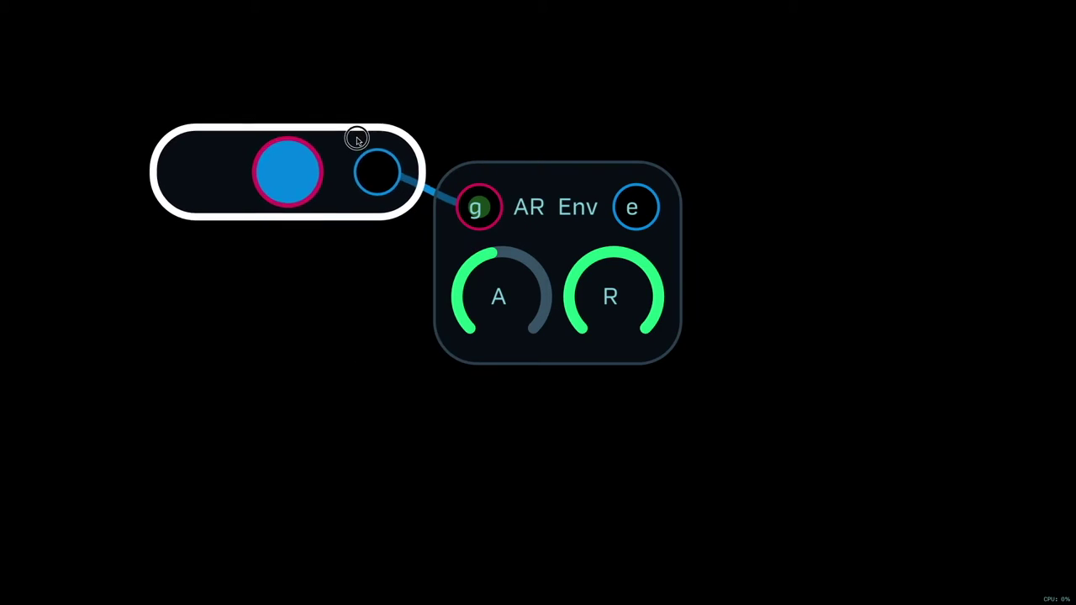
right_click(601, 99)
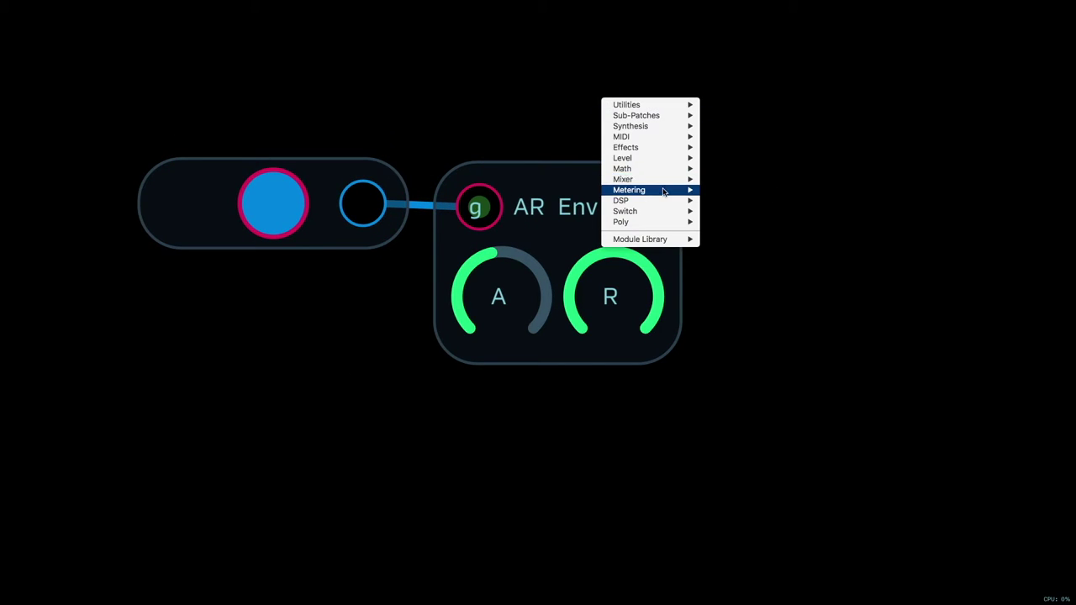
mouse_move(664, 192)
left_click(736, 211)
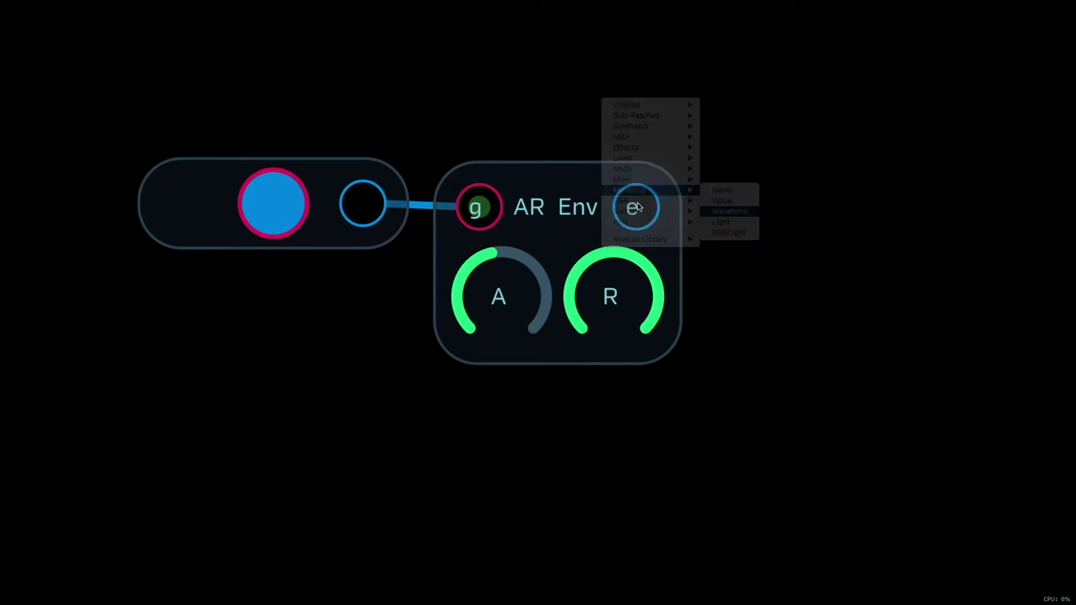
left_click_drag(865, 284, 904, 336)
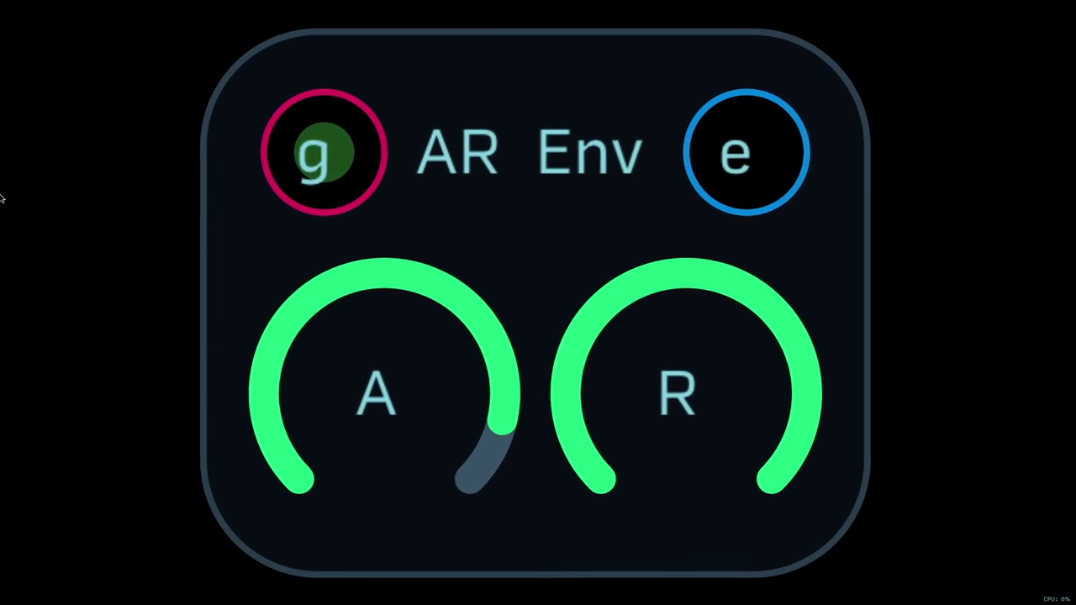
- Clear the patch's history and fill in its metadata with the author's name, tag Envelope and description "A simple attack-release envelope."
left_click(114, 6)
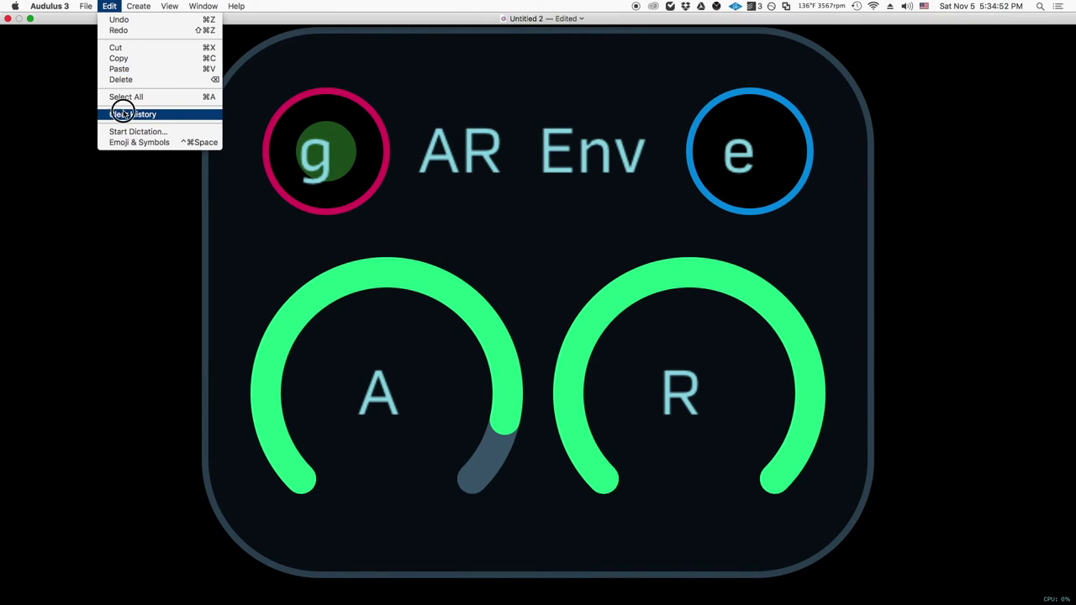
left_click(123, 114)
left_click(86, 6)
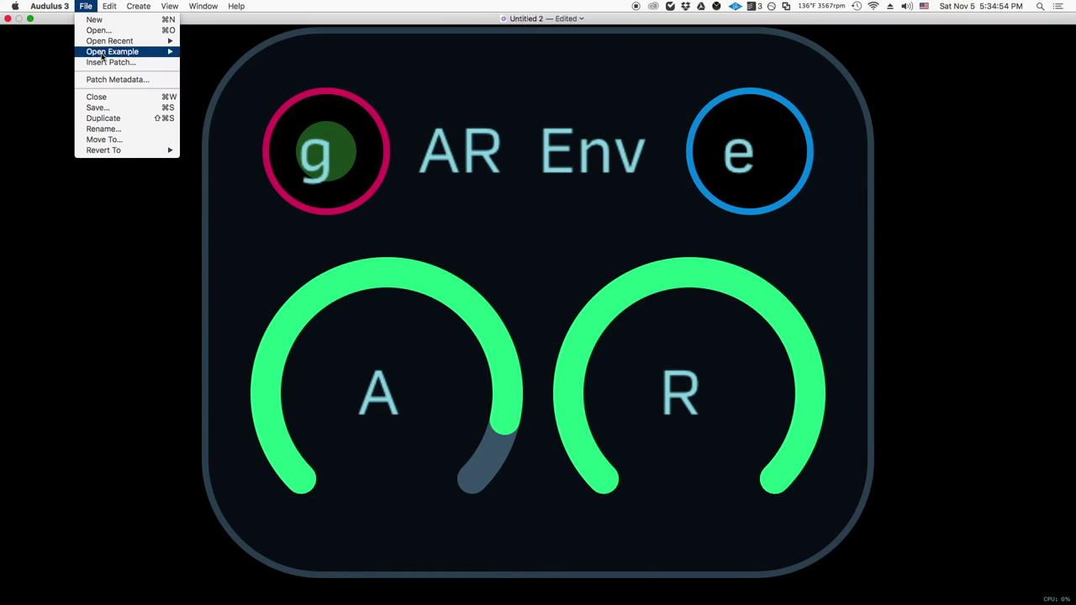
left_click(97, 80)
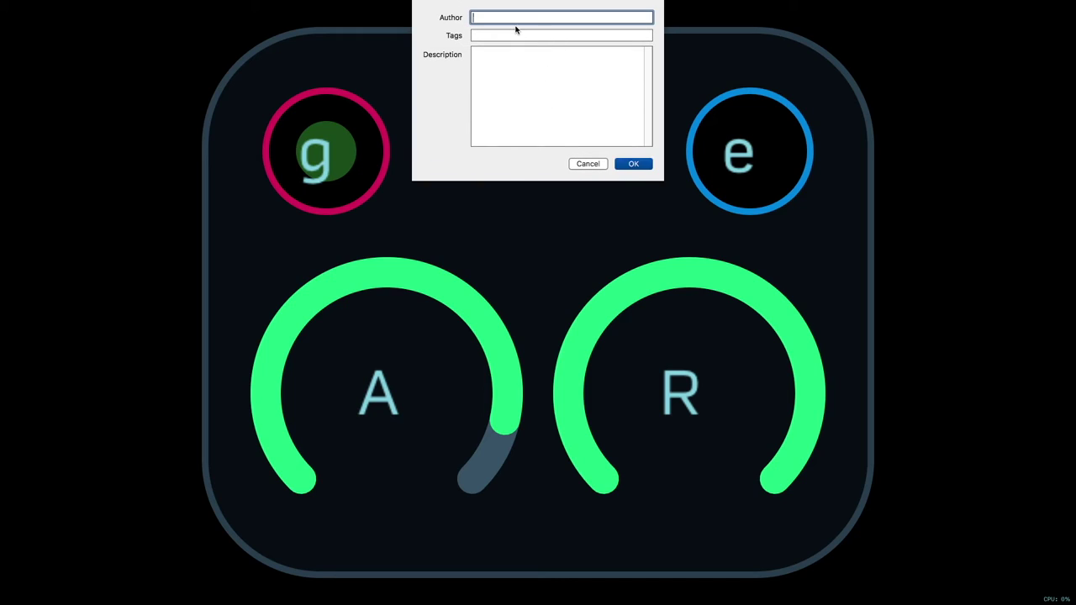
type("Bimini Road")
key("Tab")
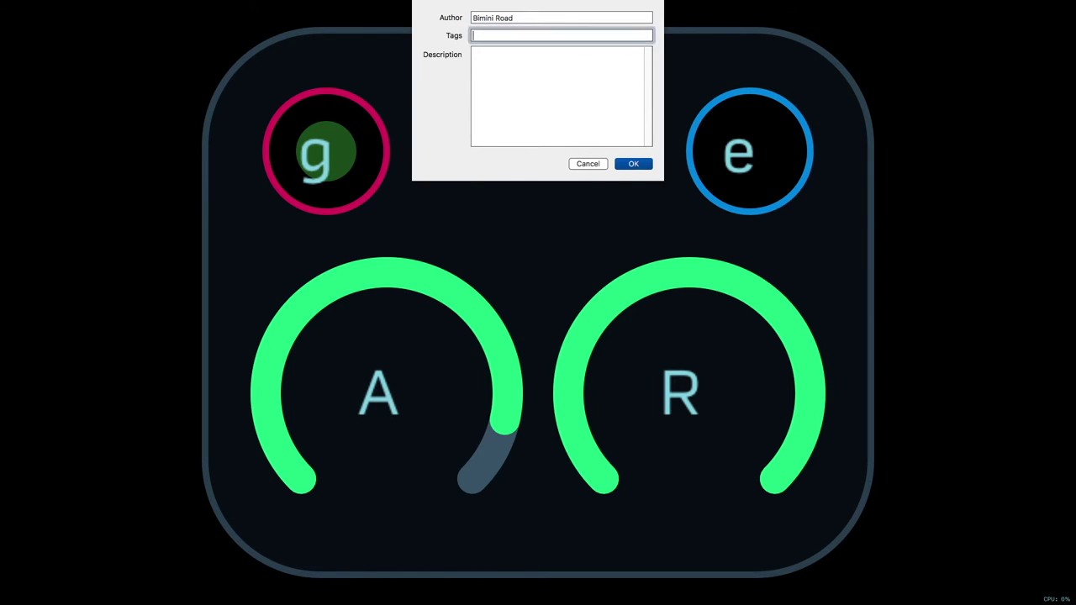
type("Envelope")
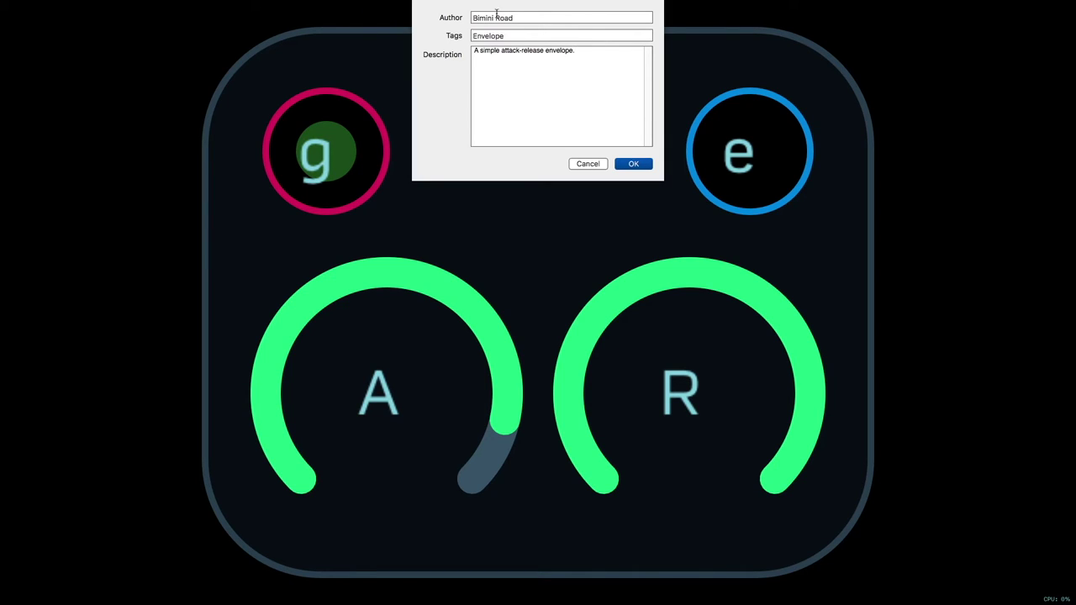
left_click(633, 163)
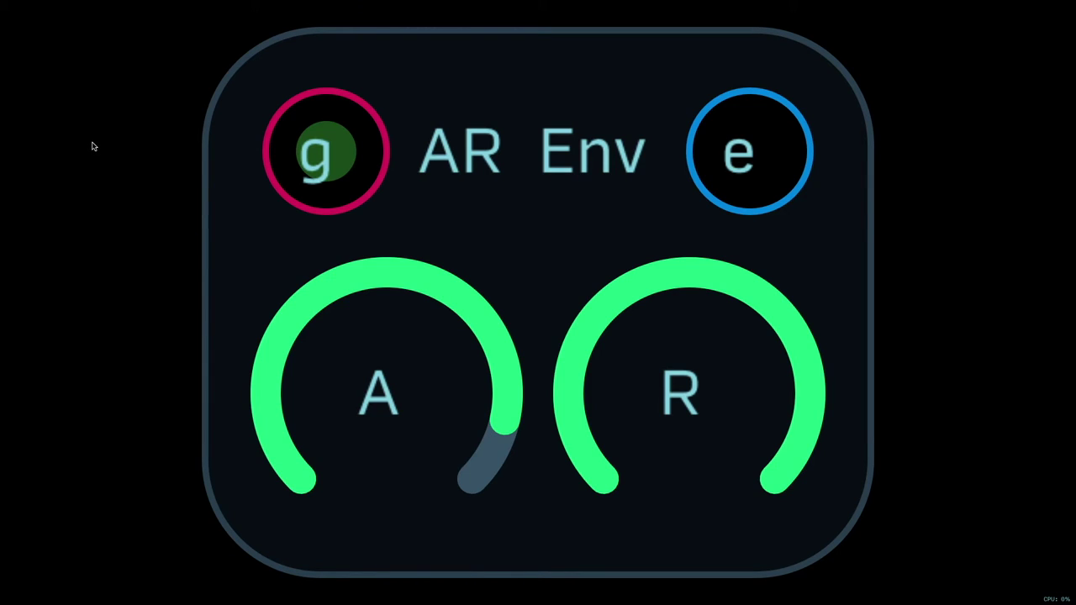
- Save the patch as AR Env in the Audulus iCloud folder
key("super+s")
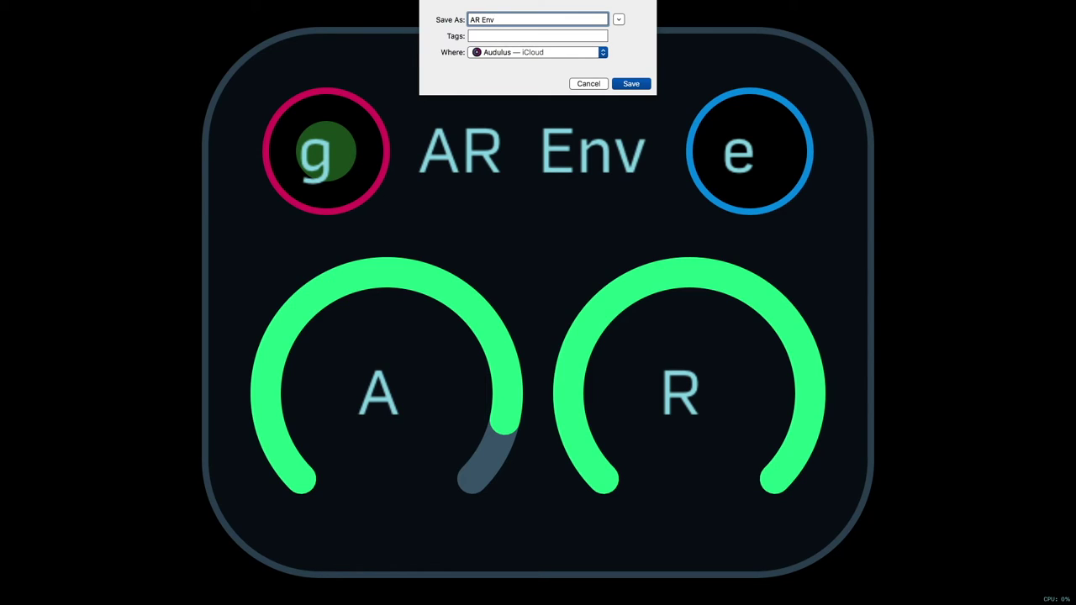
left_click(636, 85)
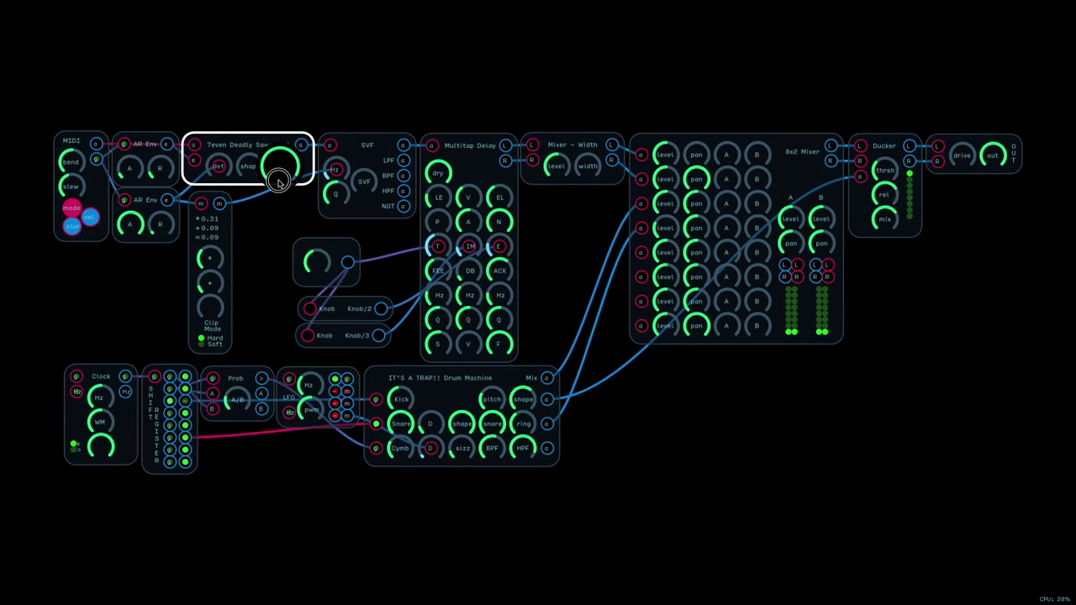
- Examine the example patch's signal chain from the clock, shift register and drum machine through the Multitap Delay and 8x2 Mixer to the Ducker
left_click_drag(278, 183, 262, 291)
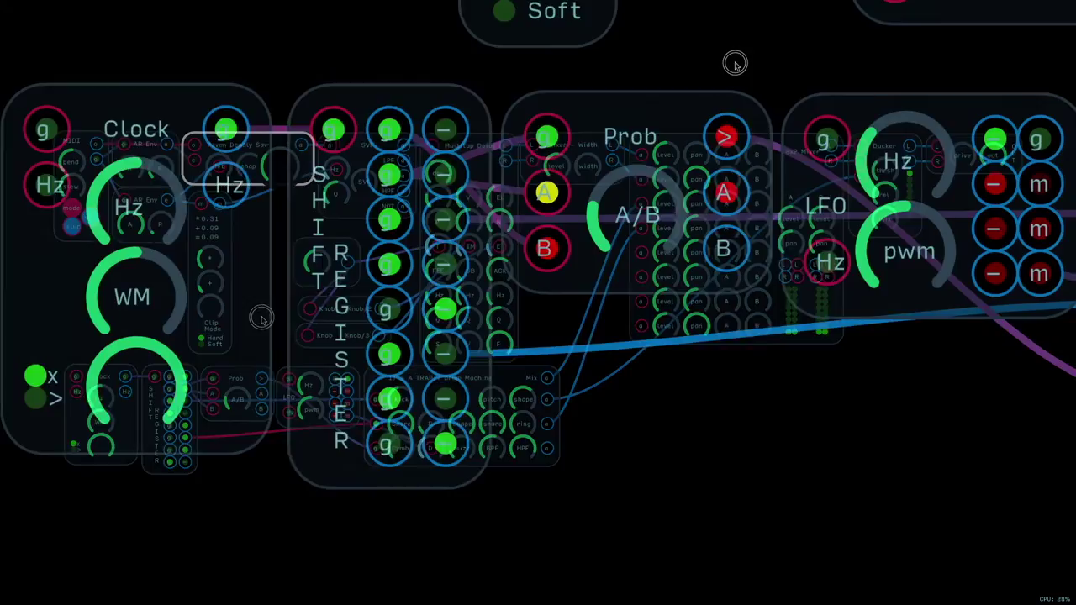
left_click_drag(734, 64, 278, 182)
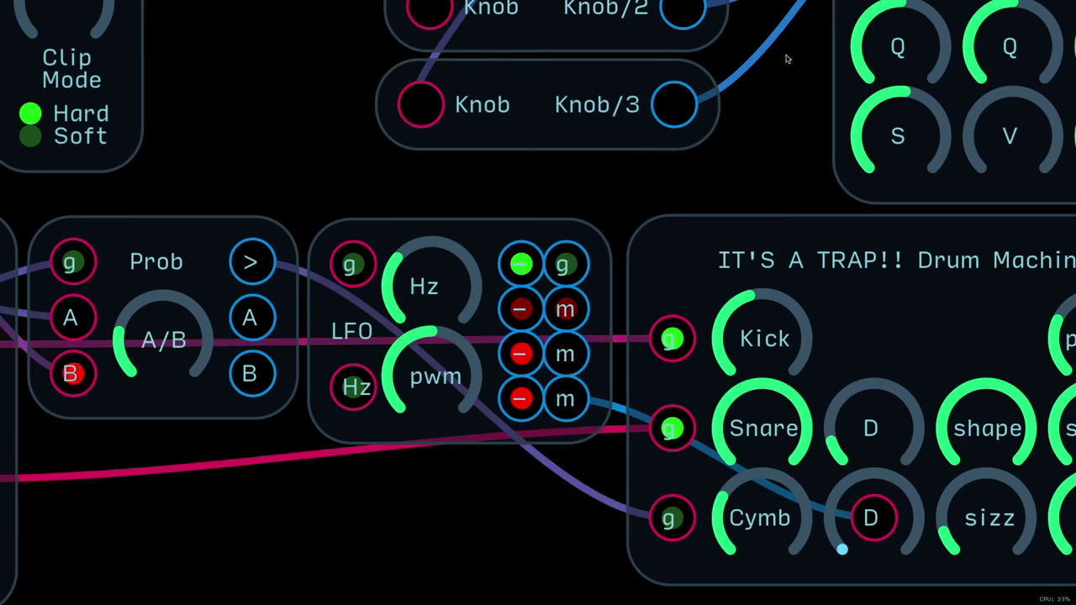
left_click_drag(788, 58, 542, 253)
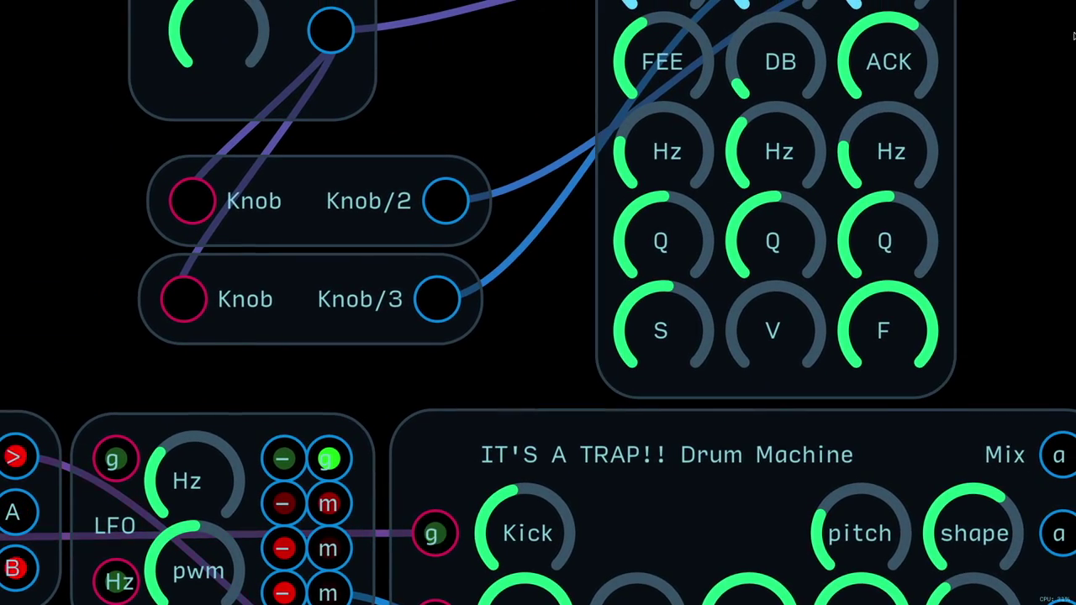
left_click_drag(1072, 35, 946, 392)
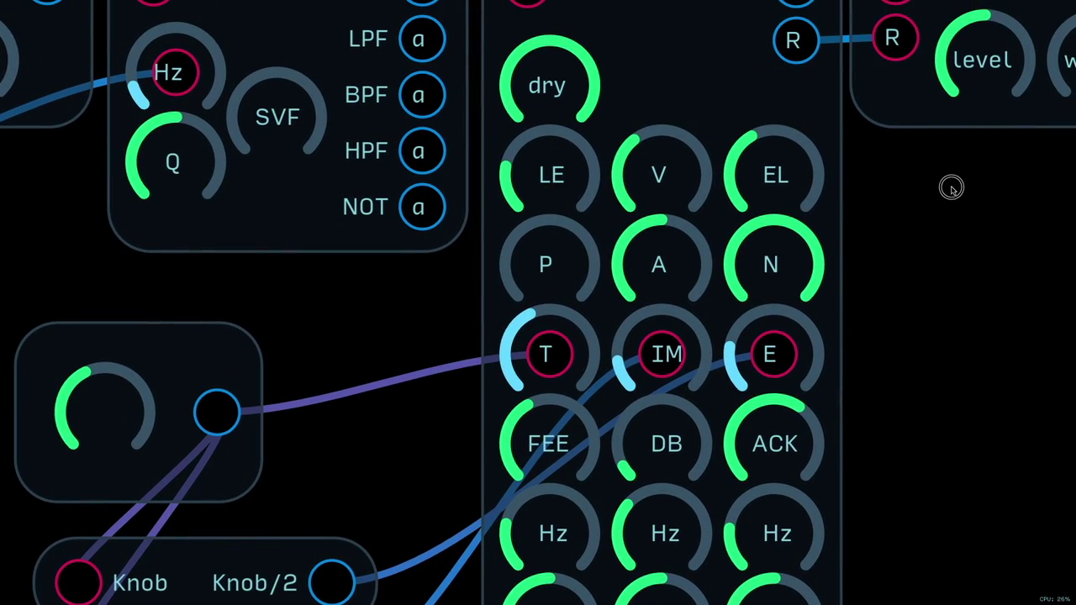
left_click_drag(951, 187, 562, 284)
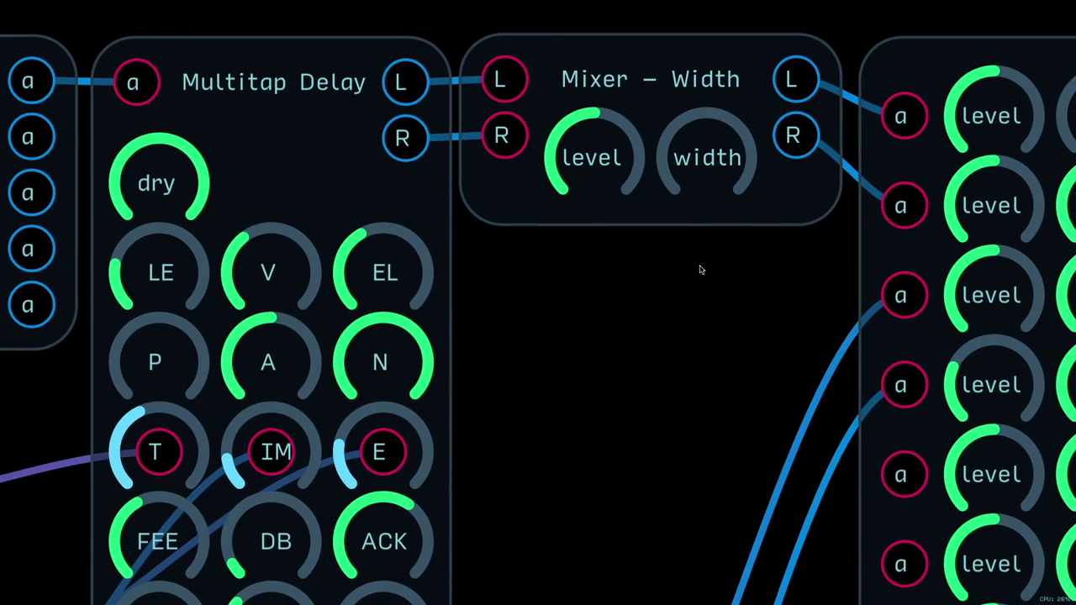
left_click_drag(699, 269, 25, 307)
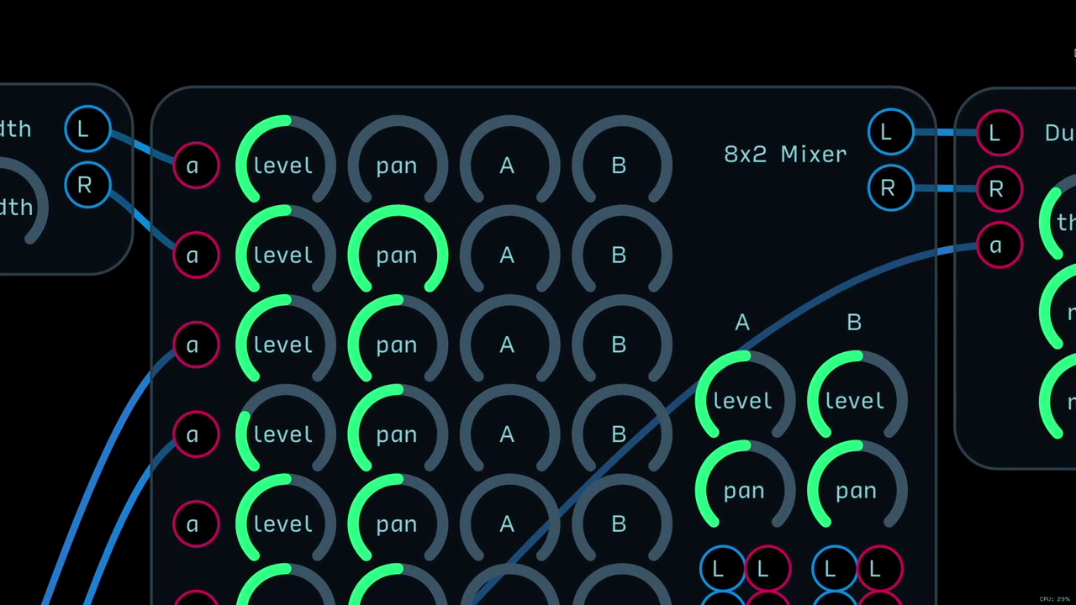
left_click_drag(917, 62, 507, 34)
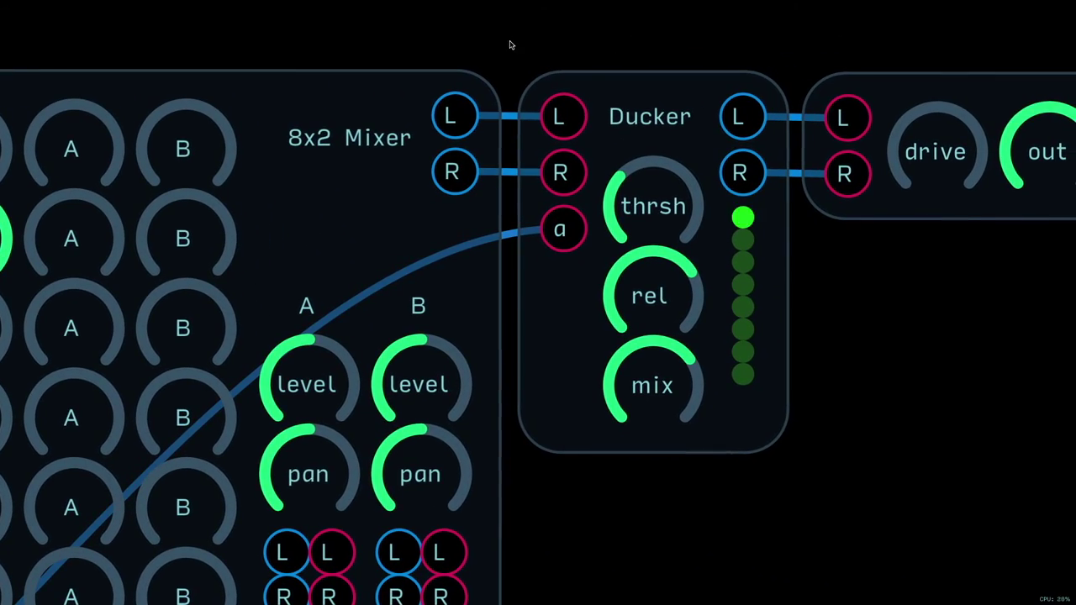